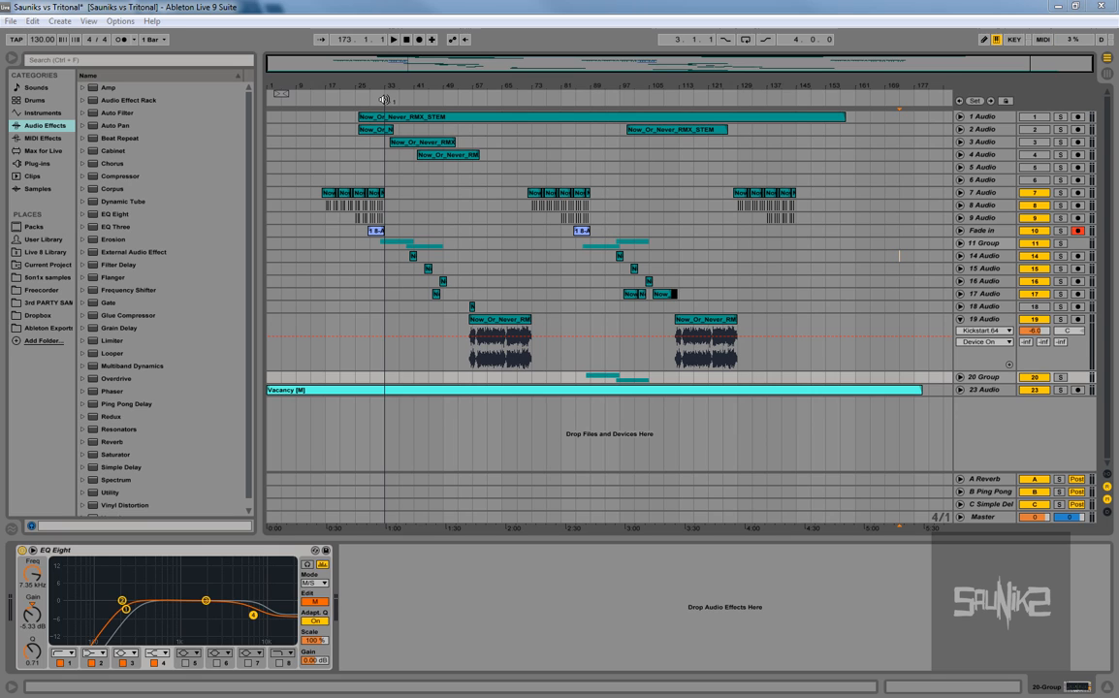
Step: Play the finished mashup from the locator near bar 32, listen to the vocal section, and stop playback
left_click(383, 100)
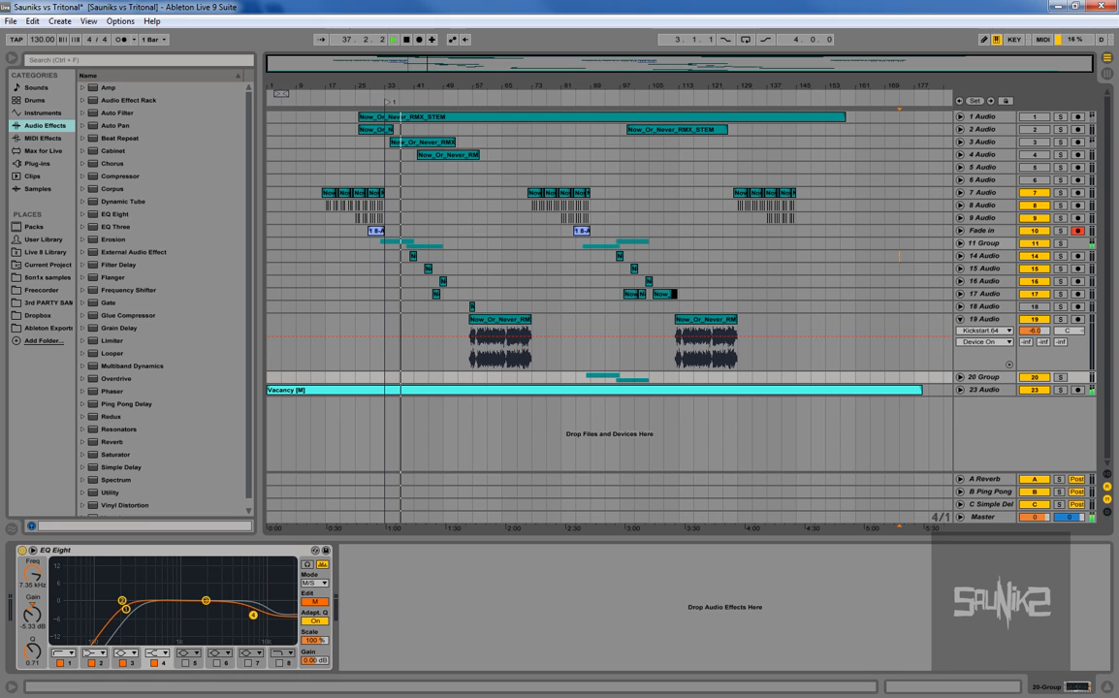
mouse_move(60, 688)
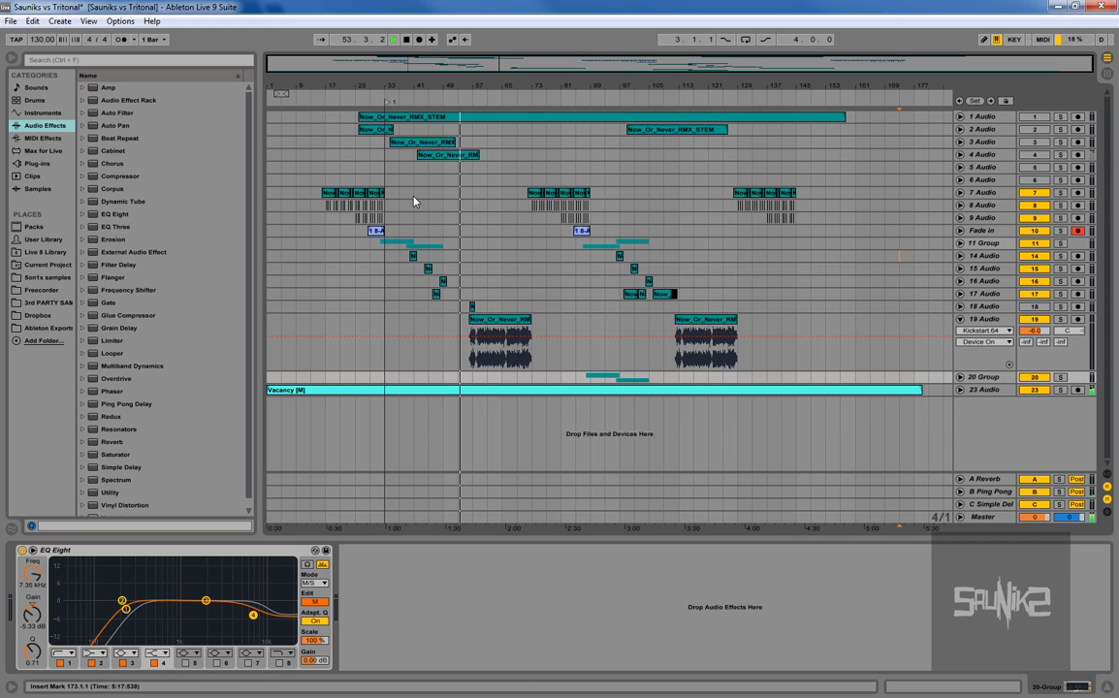
left_click(408, 41)
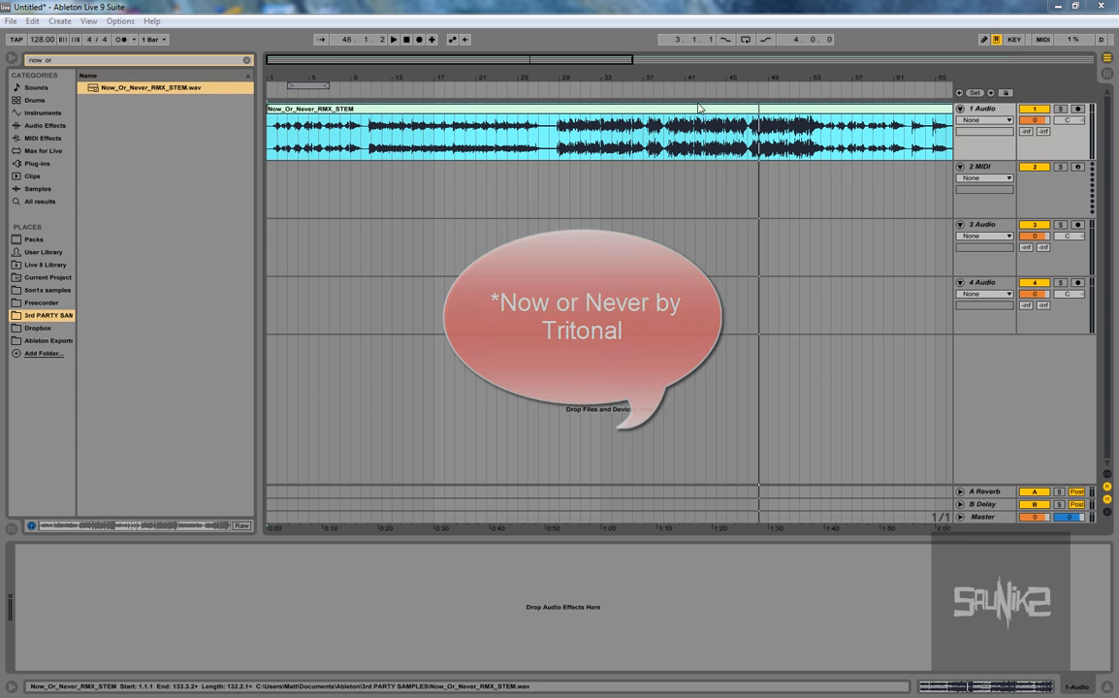
Step: Audition the Now_Or_Never_RMX_STEM vocal from around bars 19, 34 and 45, and stop playback
left_click(455, 90)
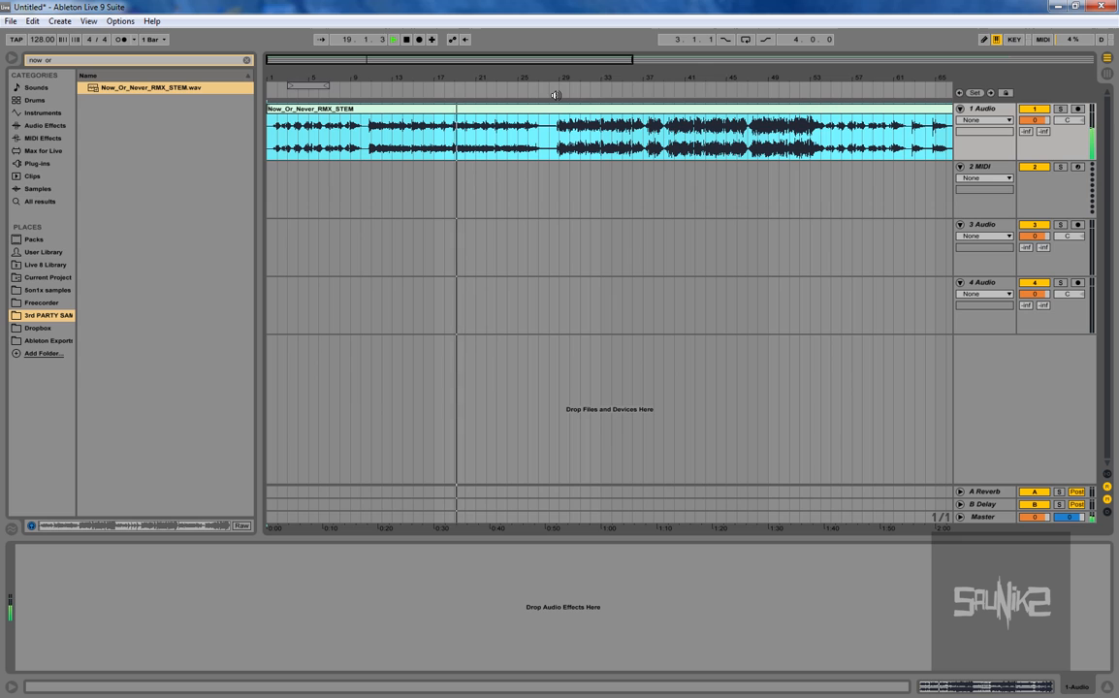
left_click(615, 95)
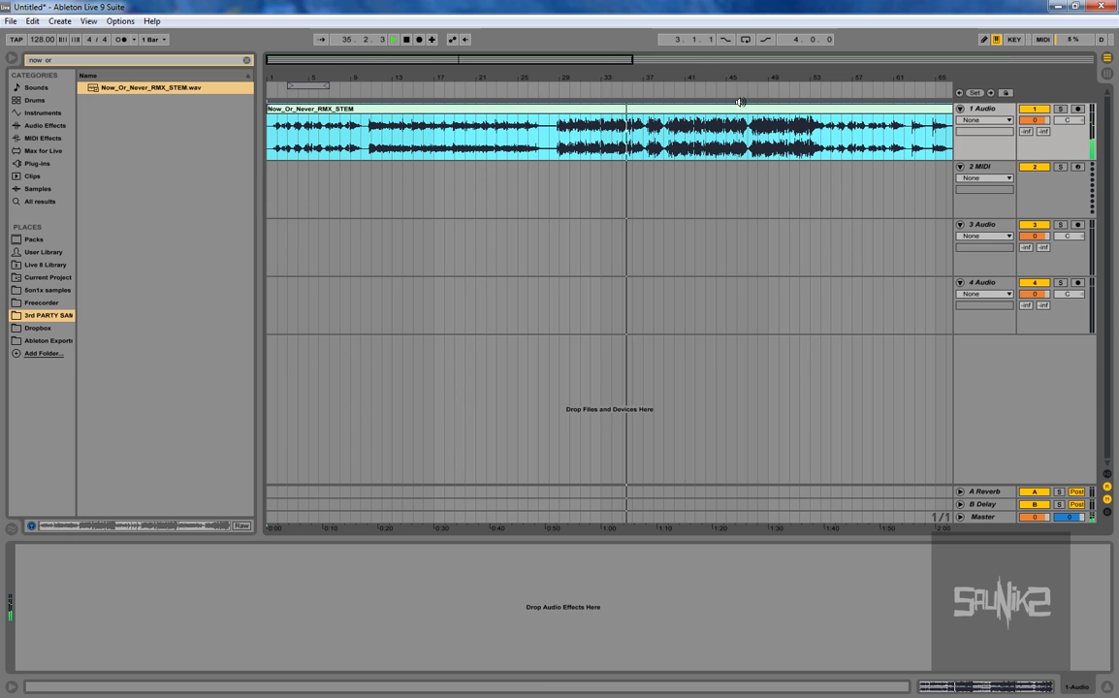
left_click(733, 95)
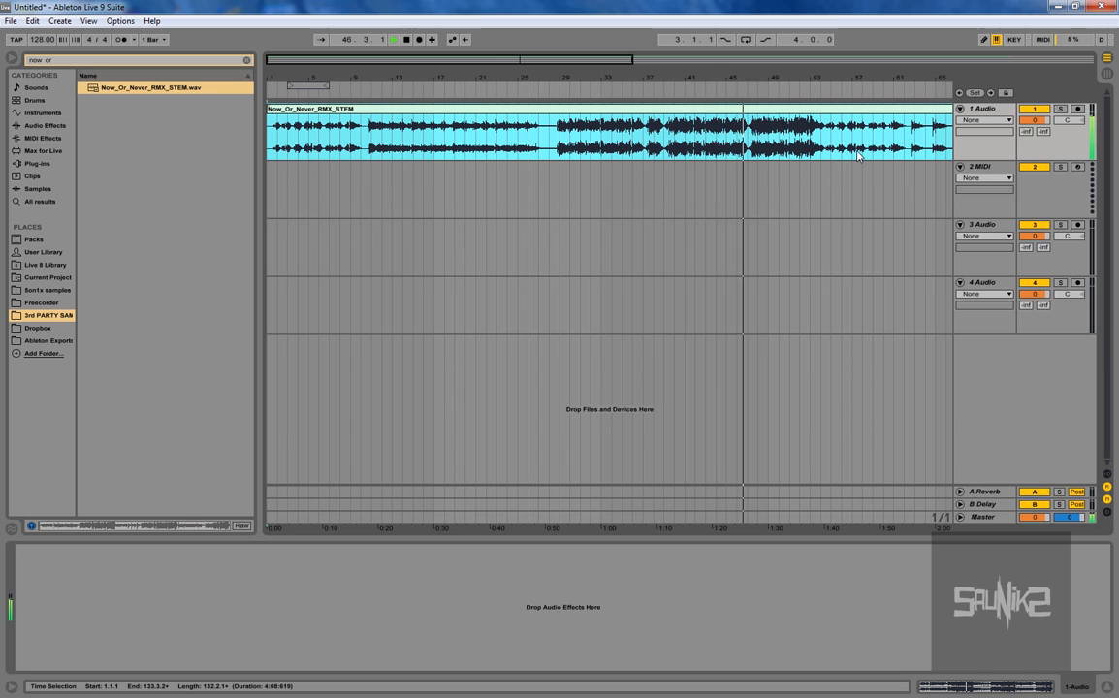
key("space")
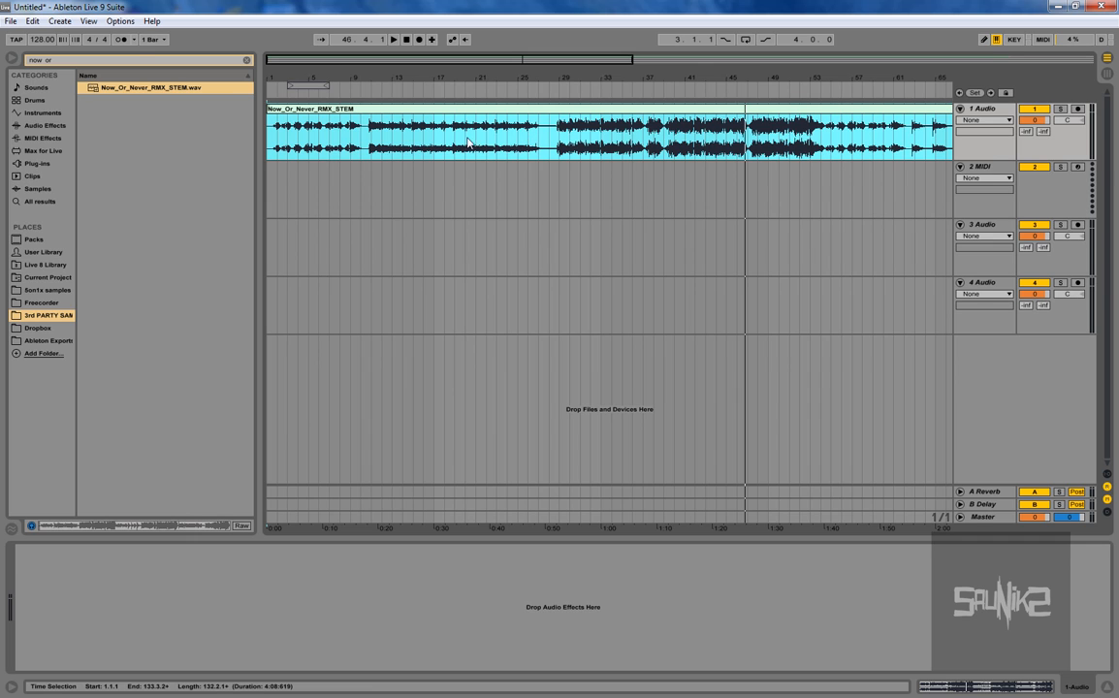
Step: Check the project tempo against the BPM listed for Now Or Never (Original Mix) on its Beatport page
left_click(38, 40)
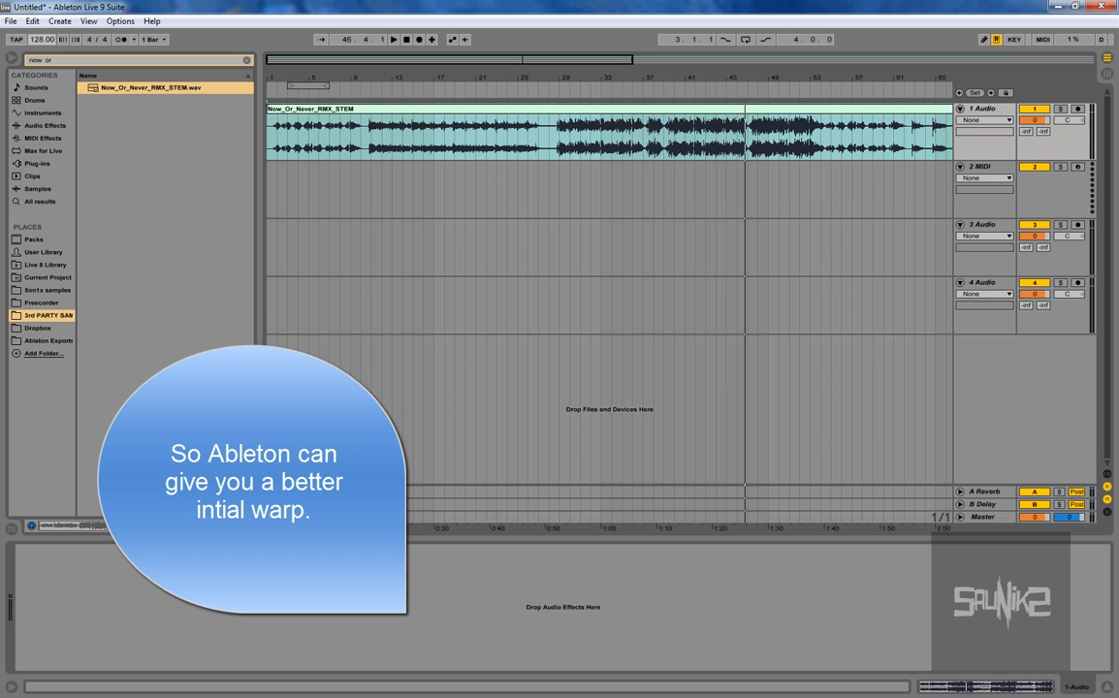
left_click_drag(1118, 144, 452, 60)
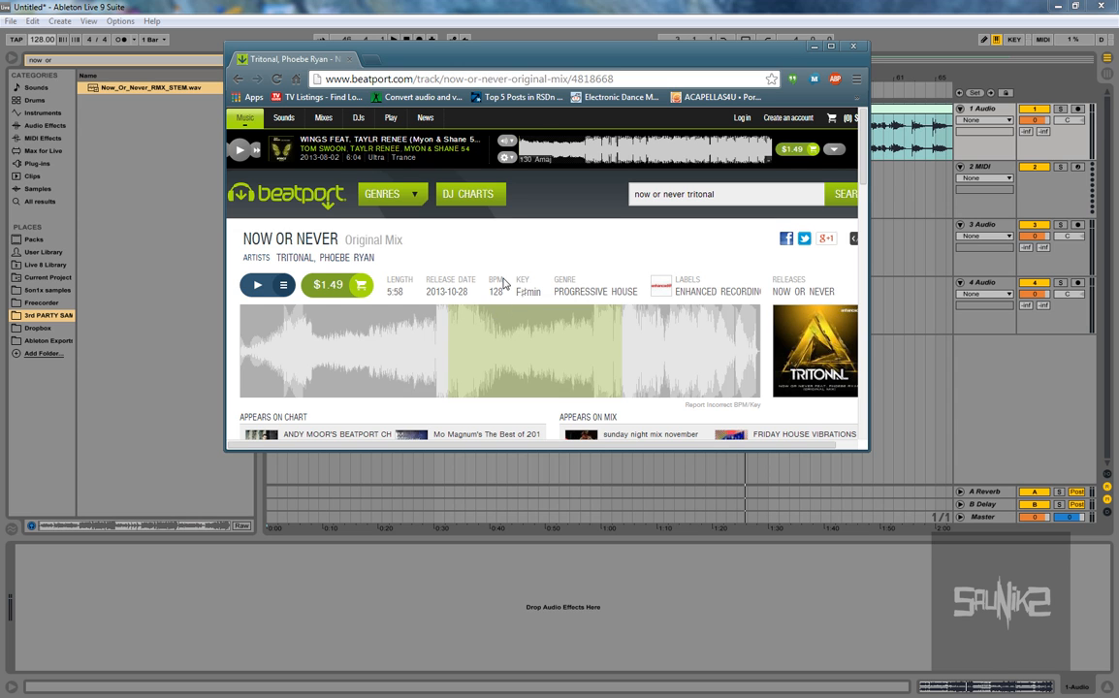
left_click_drag(561, 60, 569, 149)
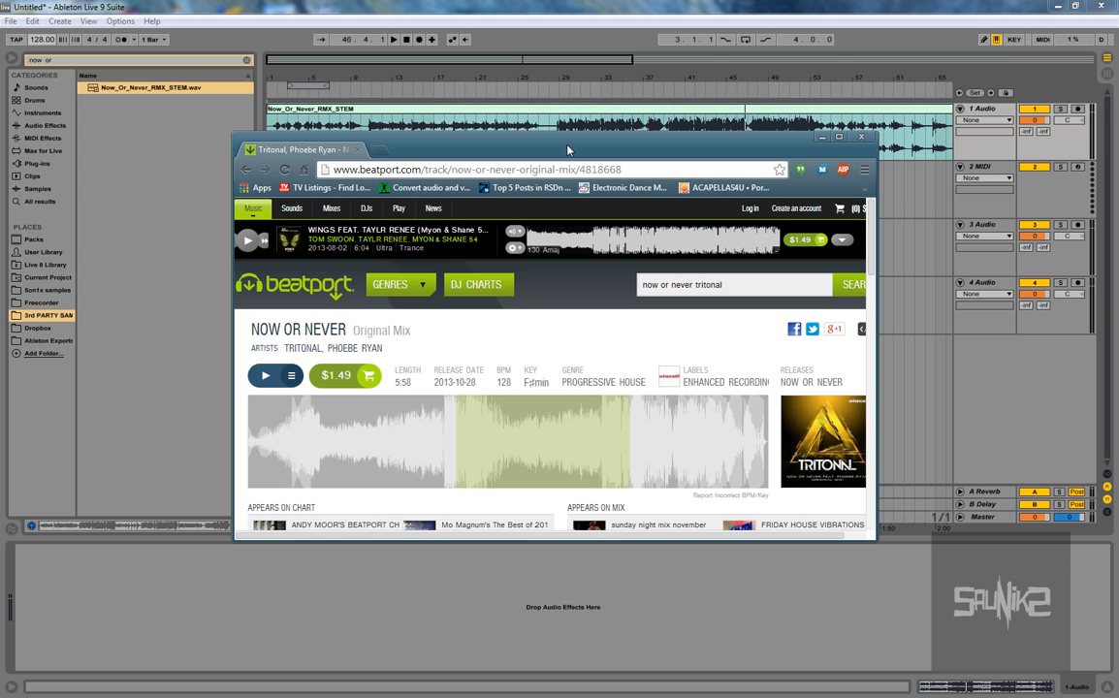
left_click_drag(569, 150, 1118, 213)
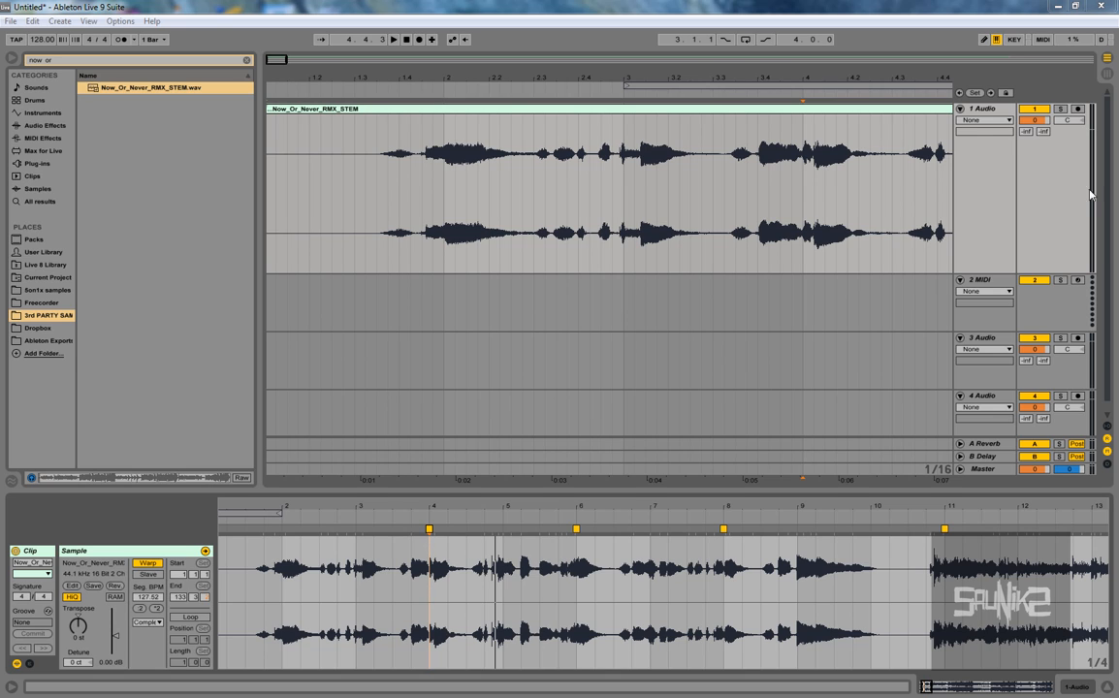
Step: Try shifting the vocal clip's bar 4 warp marker earlier to around 3.3, and undo the move
left_click_drag(657, 517, 490, 512)
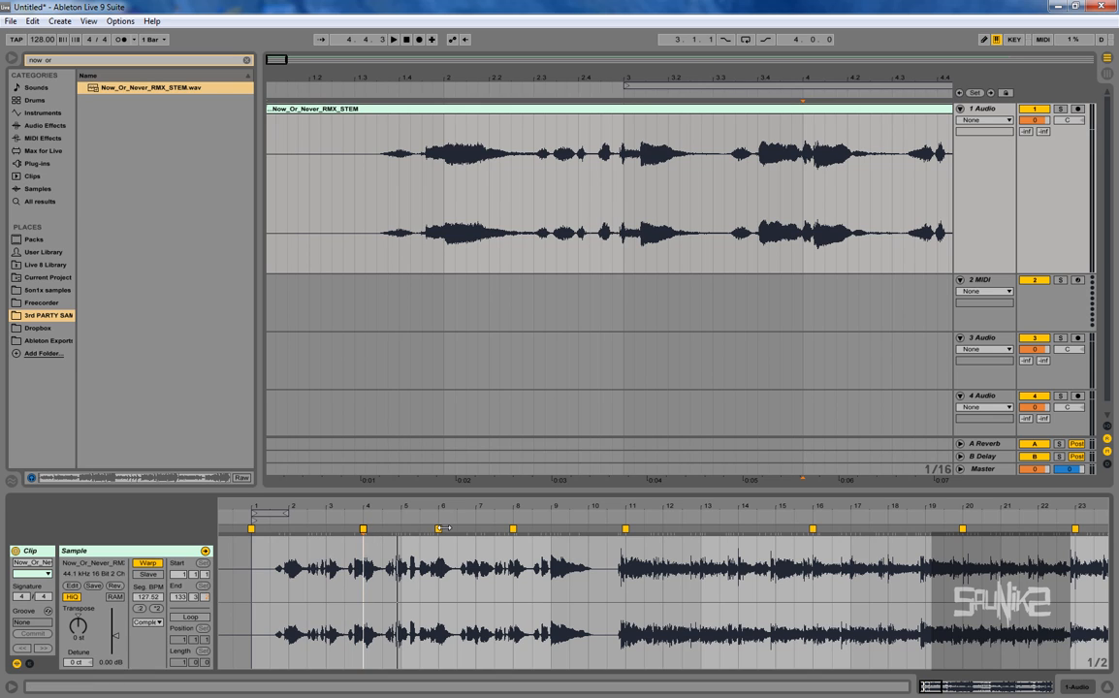
double_click(597, 532)
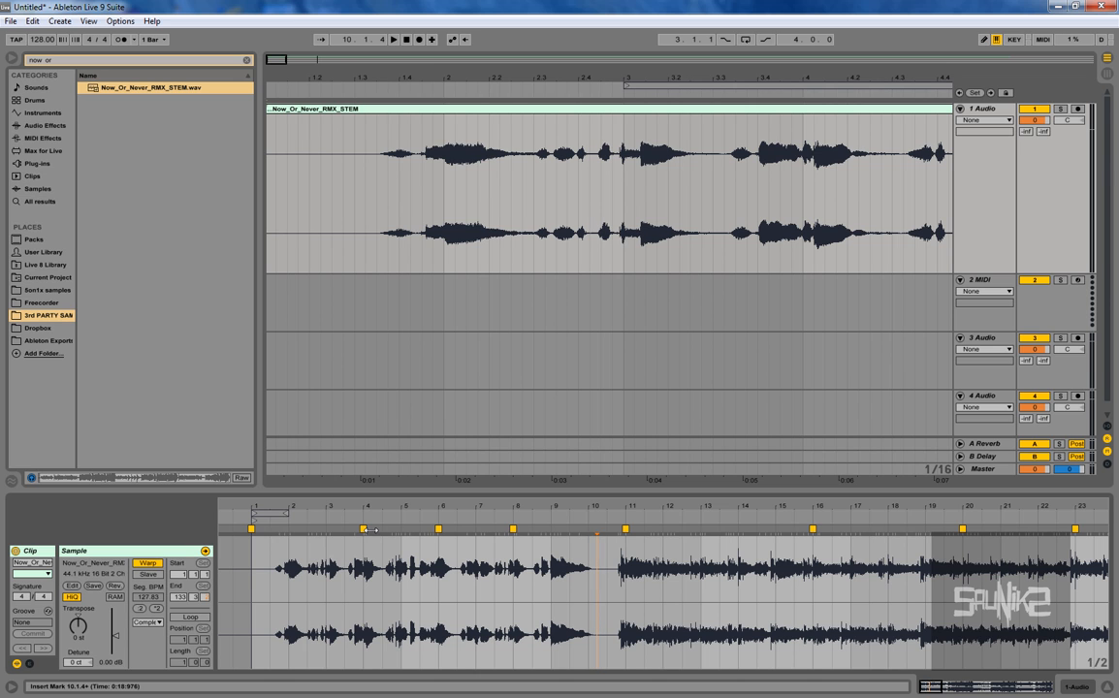
mouse_move(370, 529)
left_mouse_down()
mouse_move(393, 530)
mouse_move(295, 532)
mouse_move(369, 539)
mouse_move(345, 539)
left_mouse_up()
key("ctrl+z")
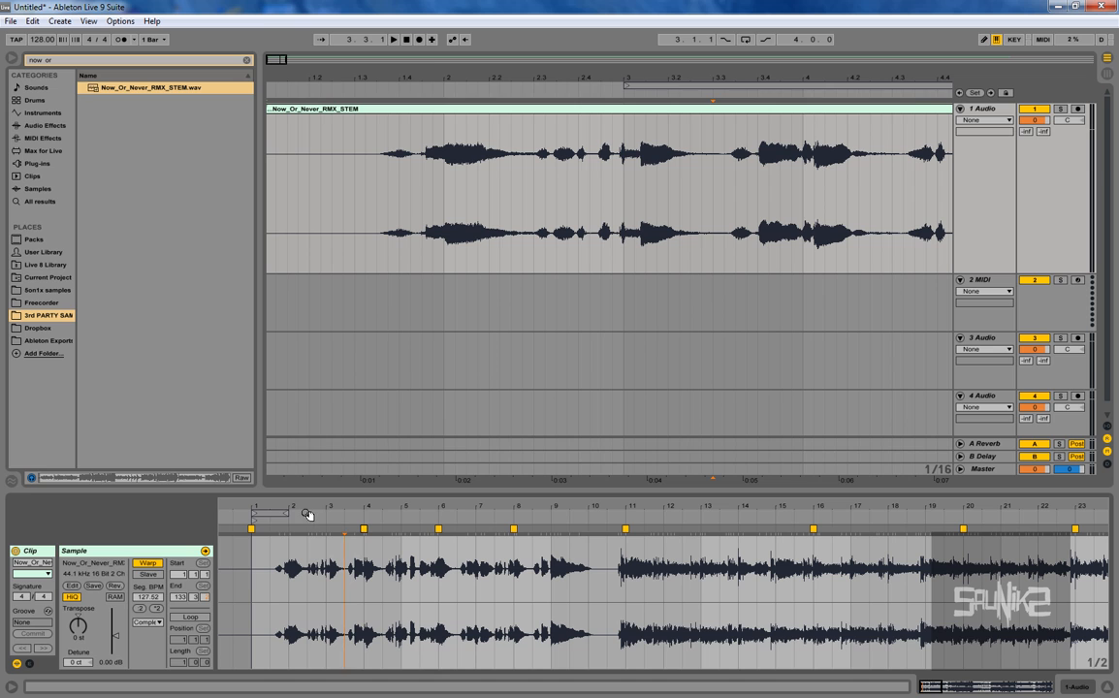
Step: Turn on the metronome and play the vocal clip from its start to check its timing against the beat
left_click_drag(288, 507, 410, 578)
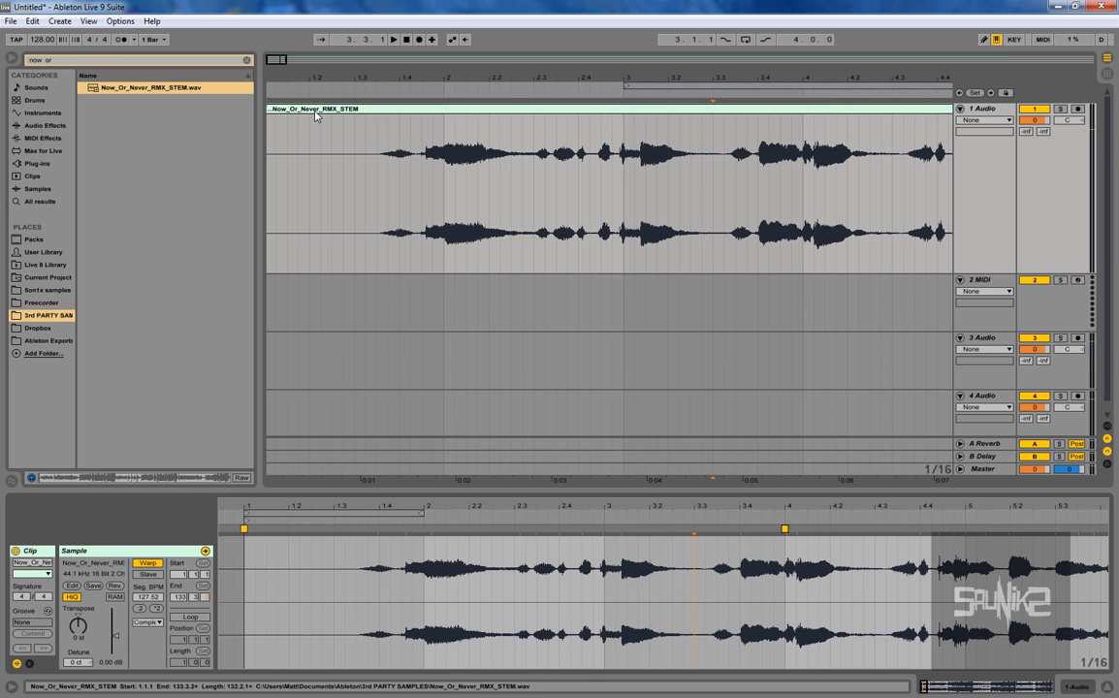
left_click(119, 39)
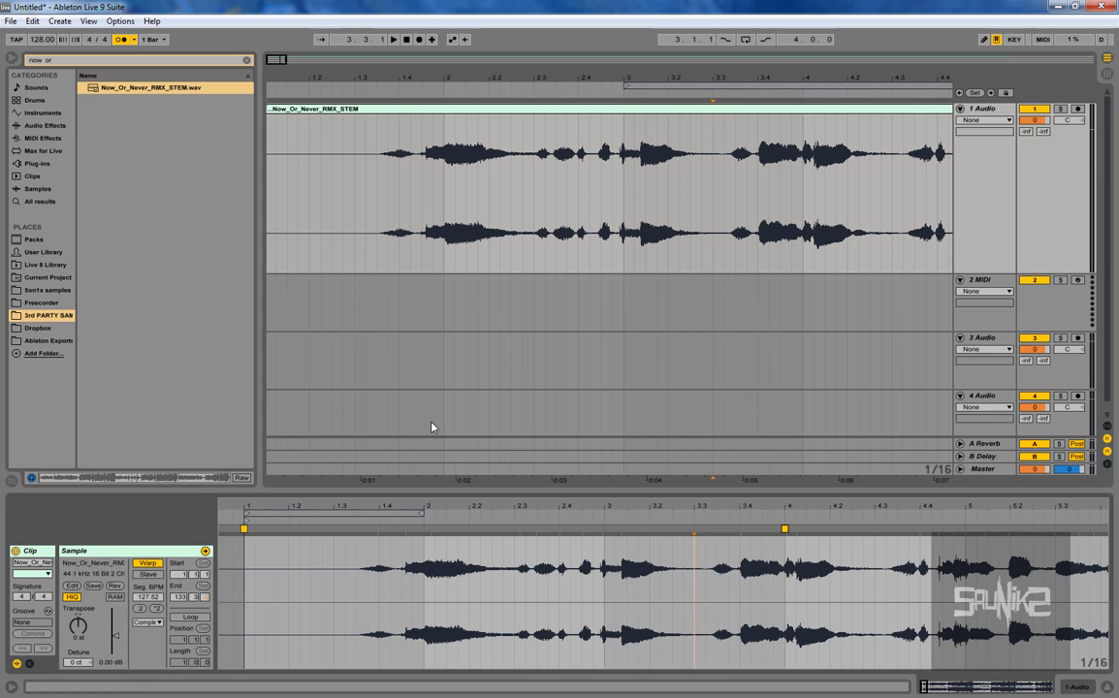
left_click(371, 112)
key("space")
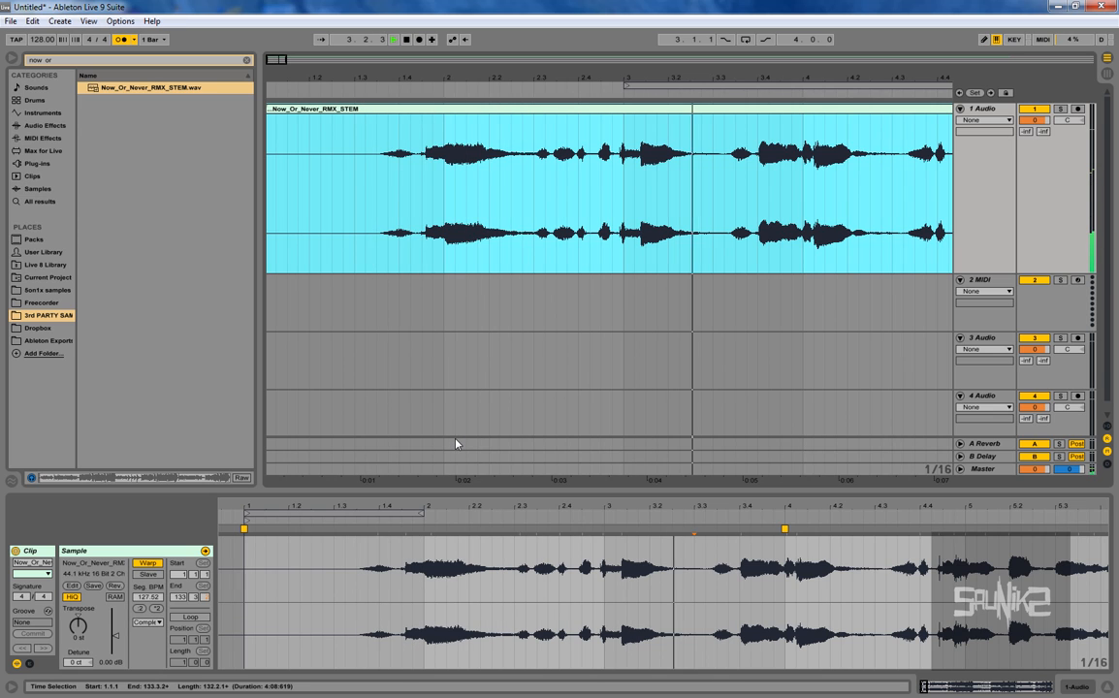
key("space")
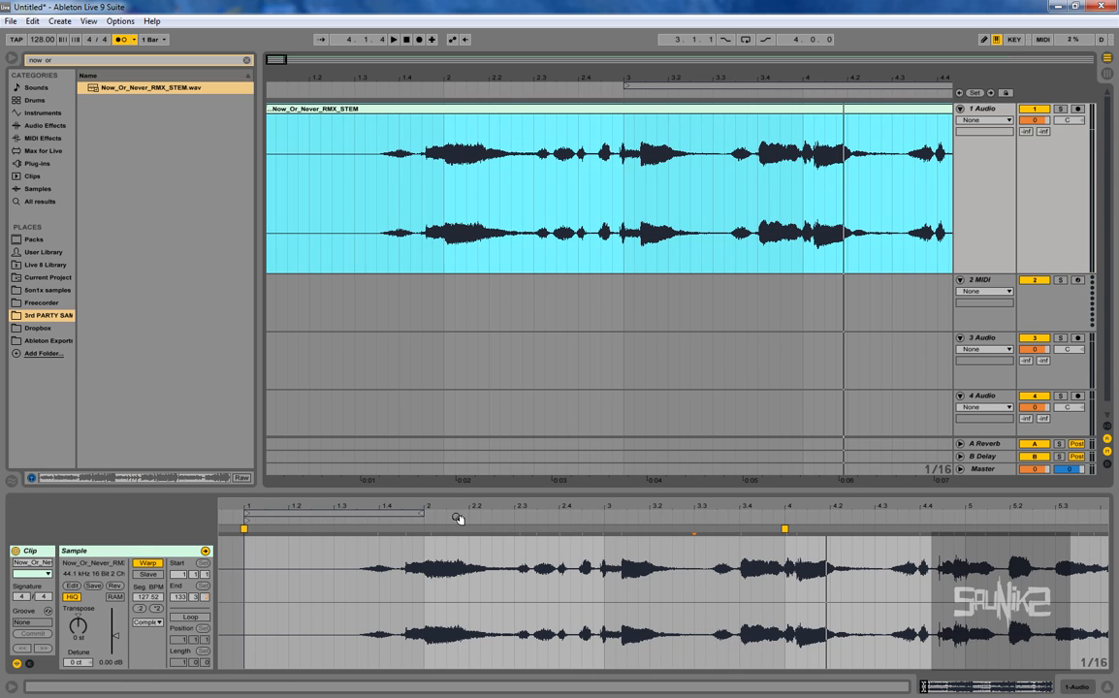
Step: Add a warp marker at the vocal's first strong onset near 1.4.3, align it to beat 1.4, and play to check the timing
left_click(446, 553)
left_click_drag(449, 510, 460, 516)
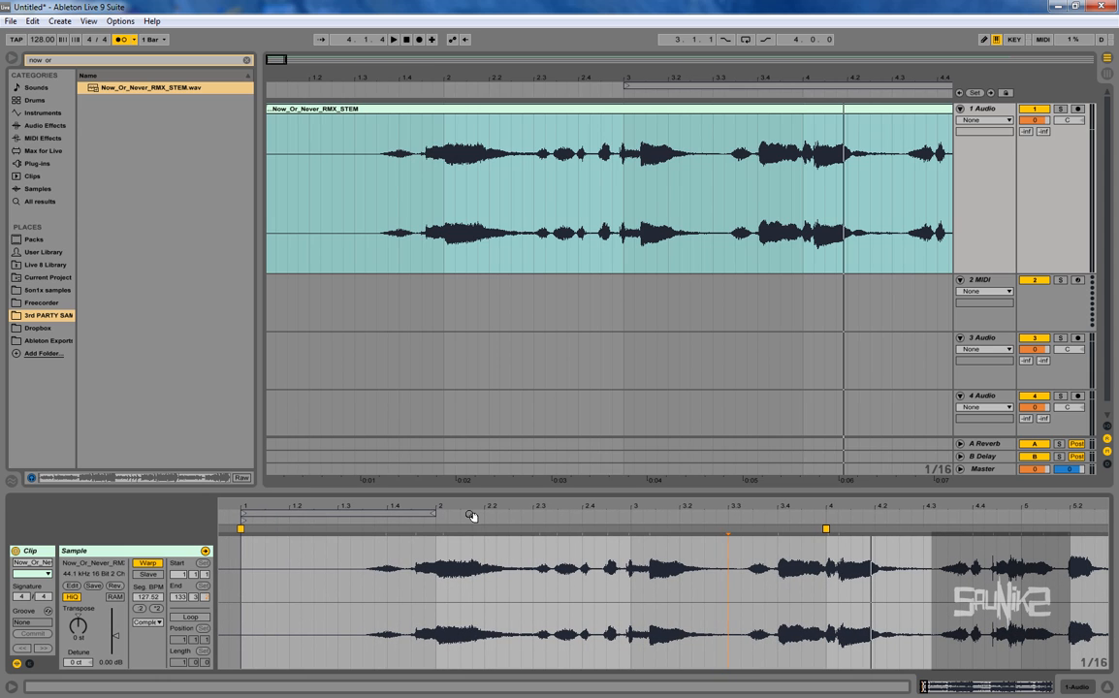
left_click(444, 531)
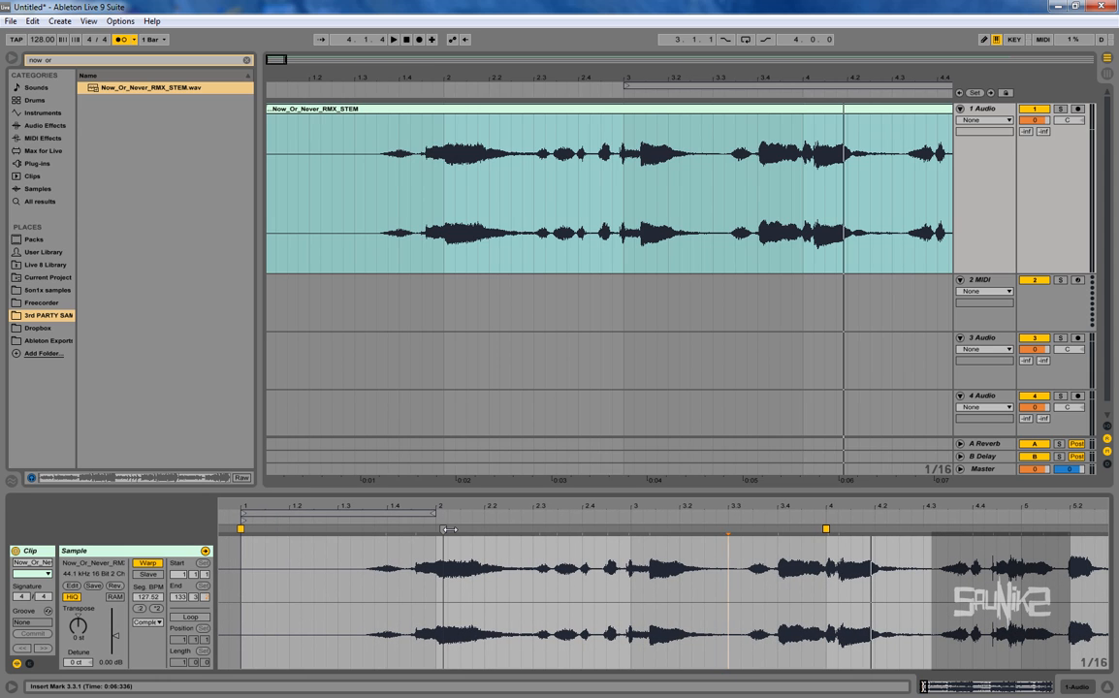
left_click_drag(448, 530, 423, 533)
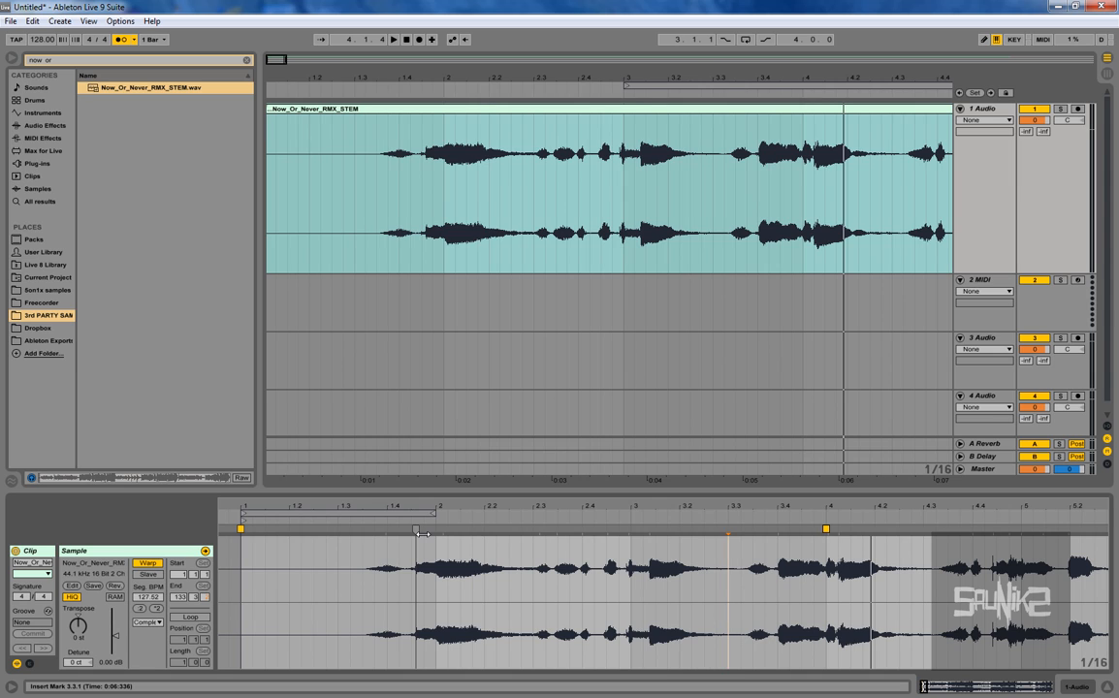
left_click(420, 531)
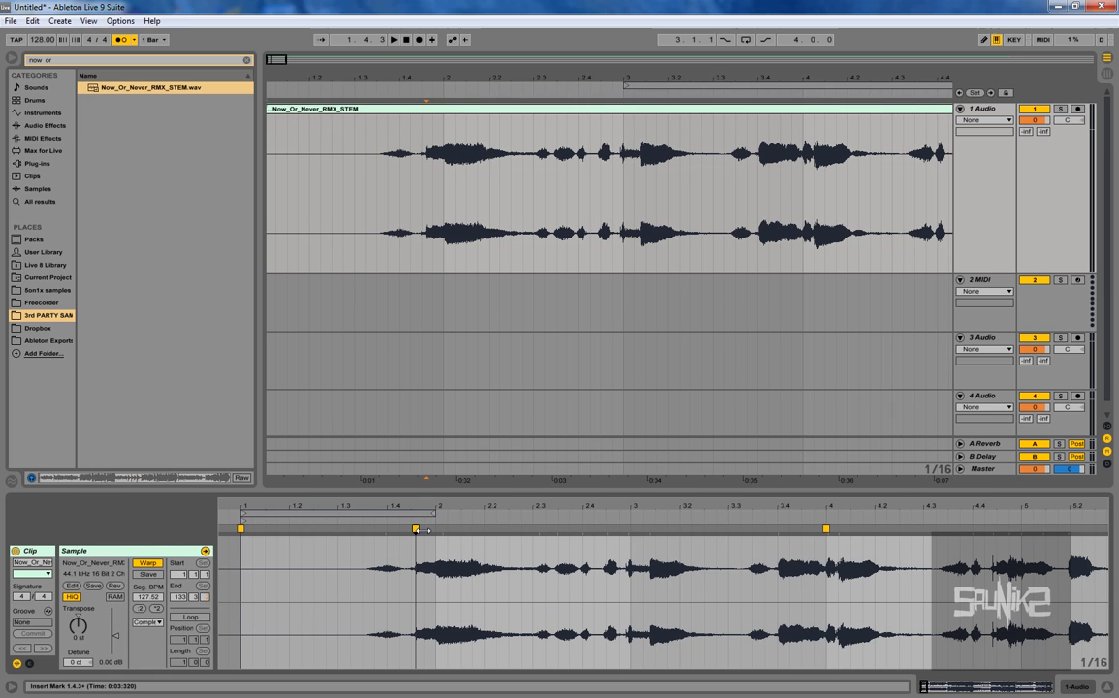
left_click_drag(417, 531, 389, 532)
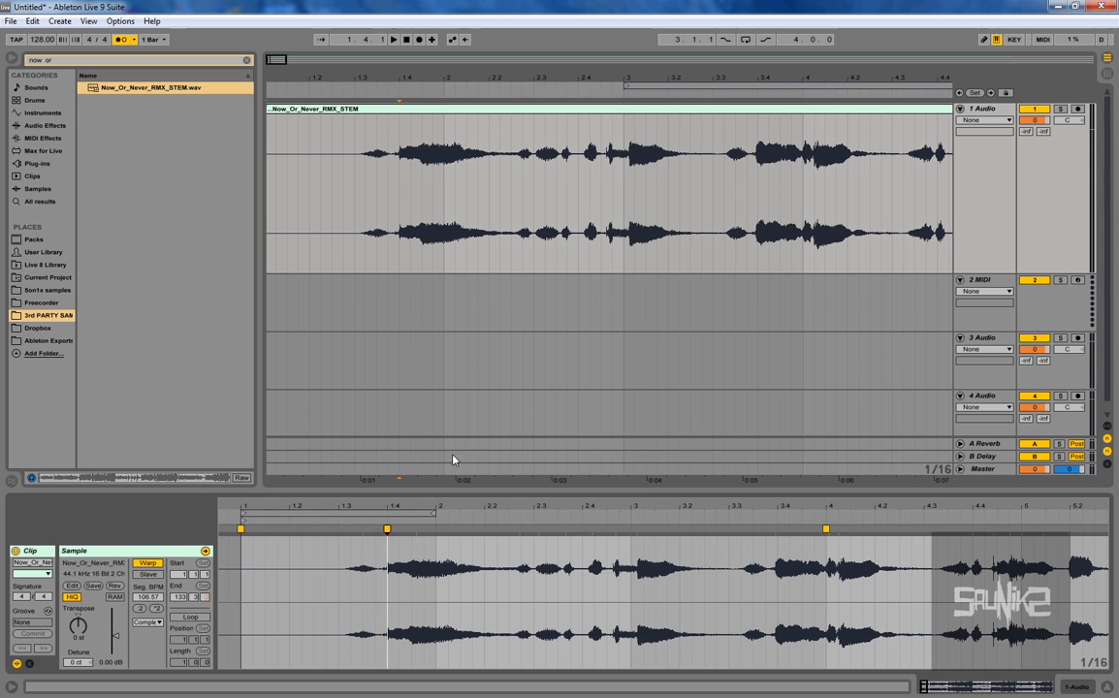
key("space")
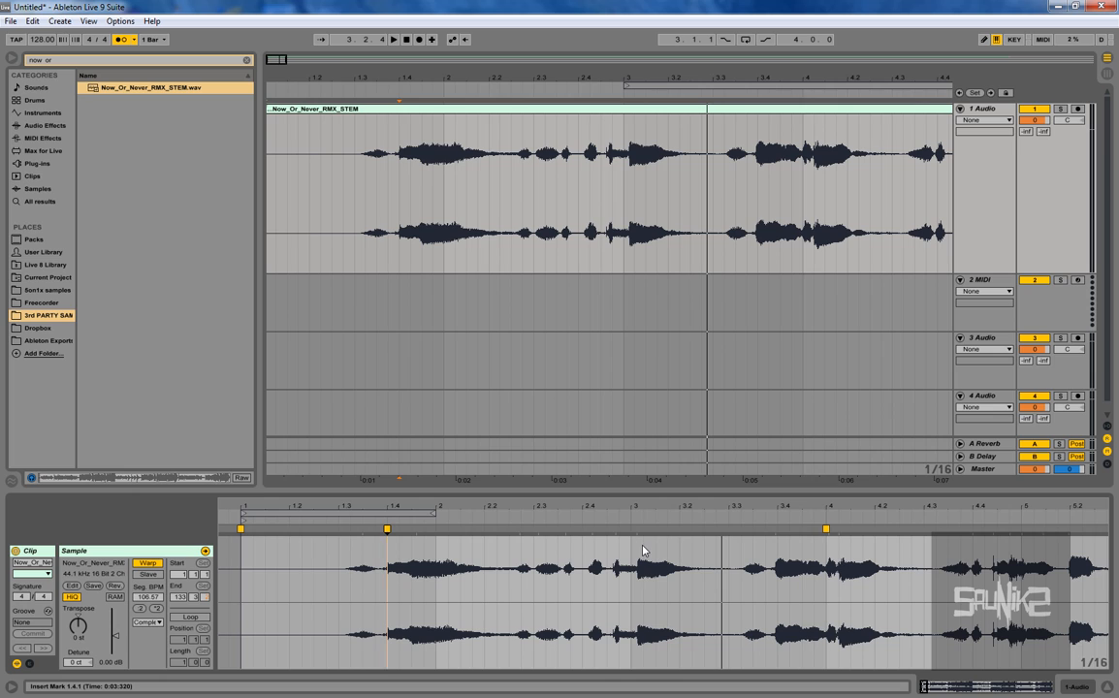
Step: Add a warp marker at the vocal onset just after 2.4, align it to beat 2.4, and check it by playing the clip
left_click(594, 546)
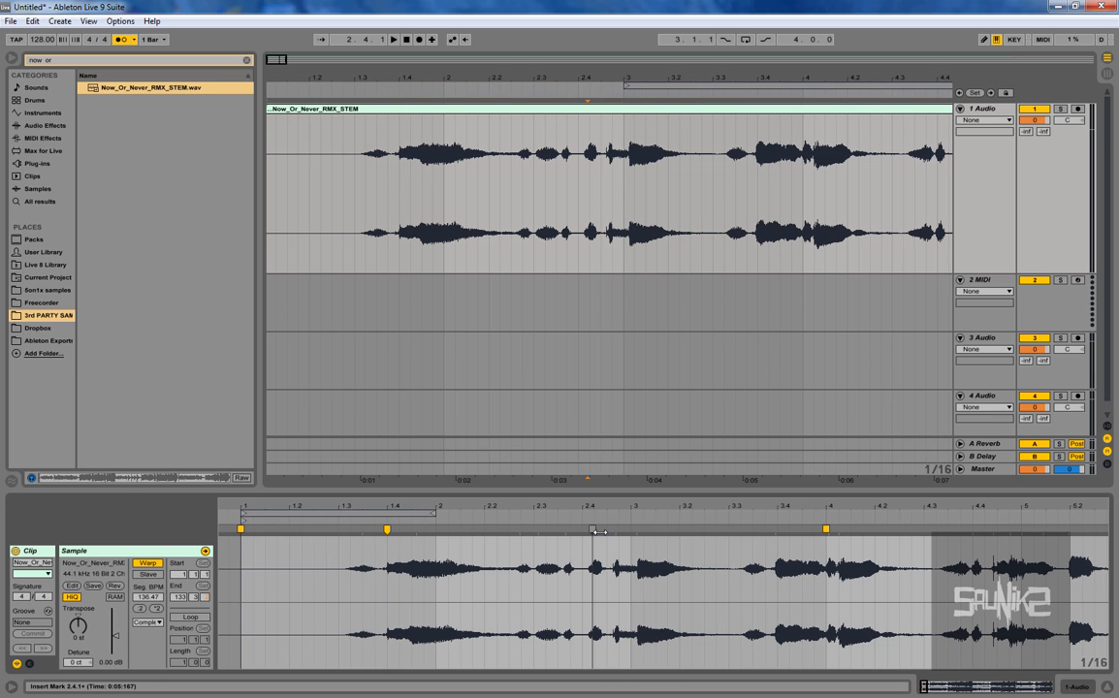
left_click_drag(594, 531, 583, 531)
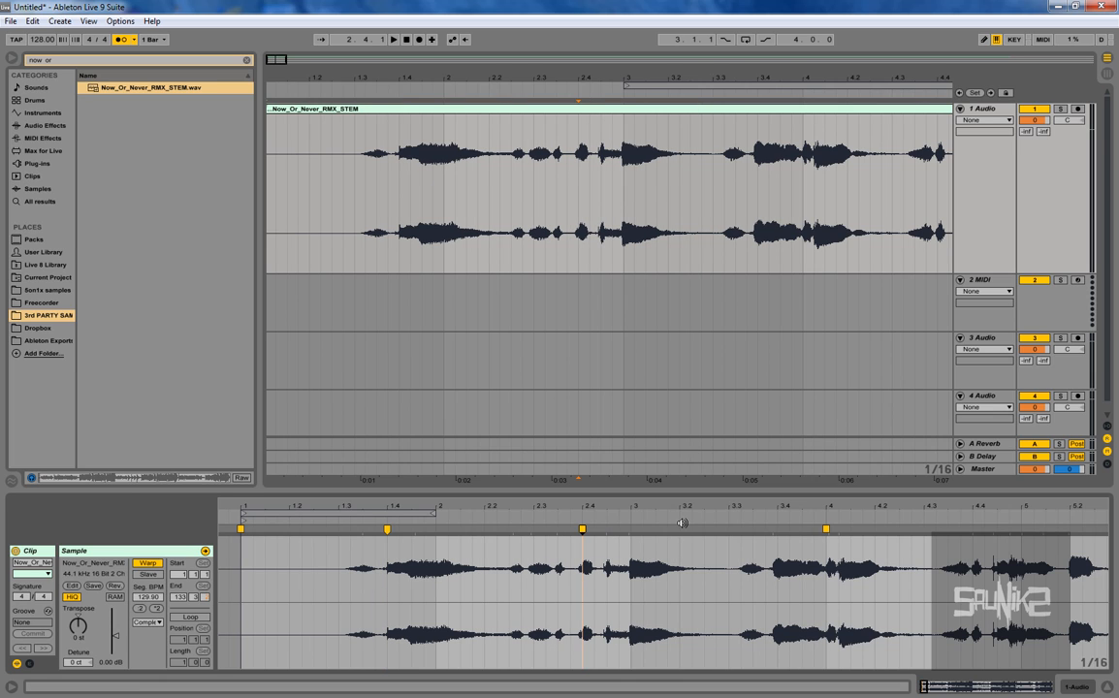
key("space")
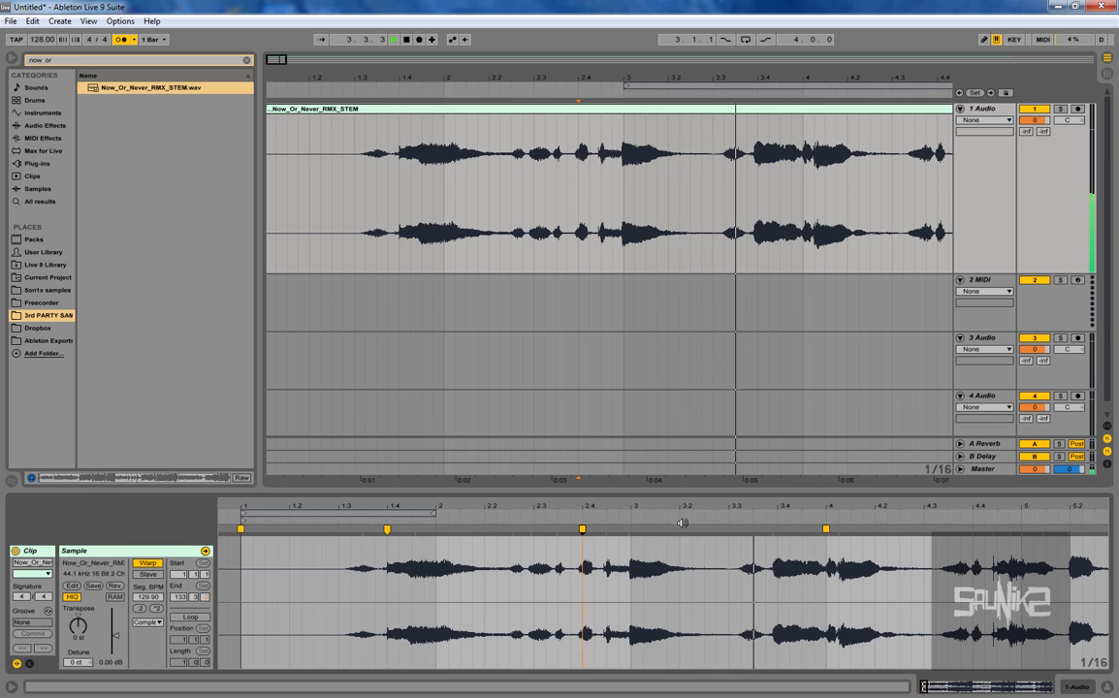
key("space")
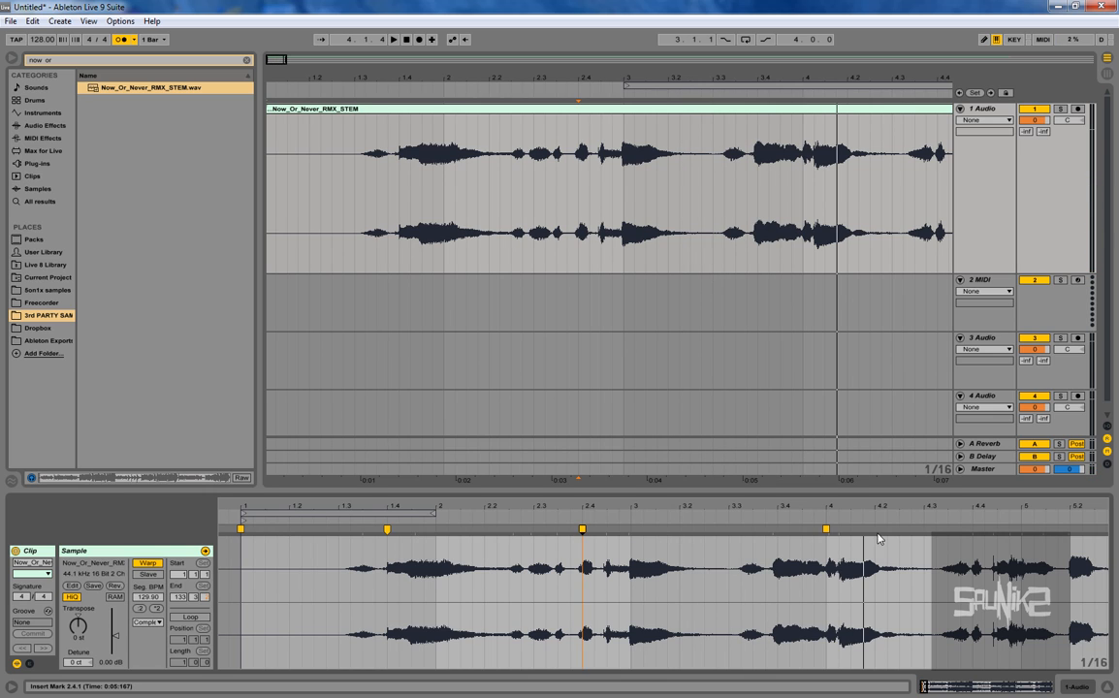
left_click_drag(764, 512, 662, 482)
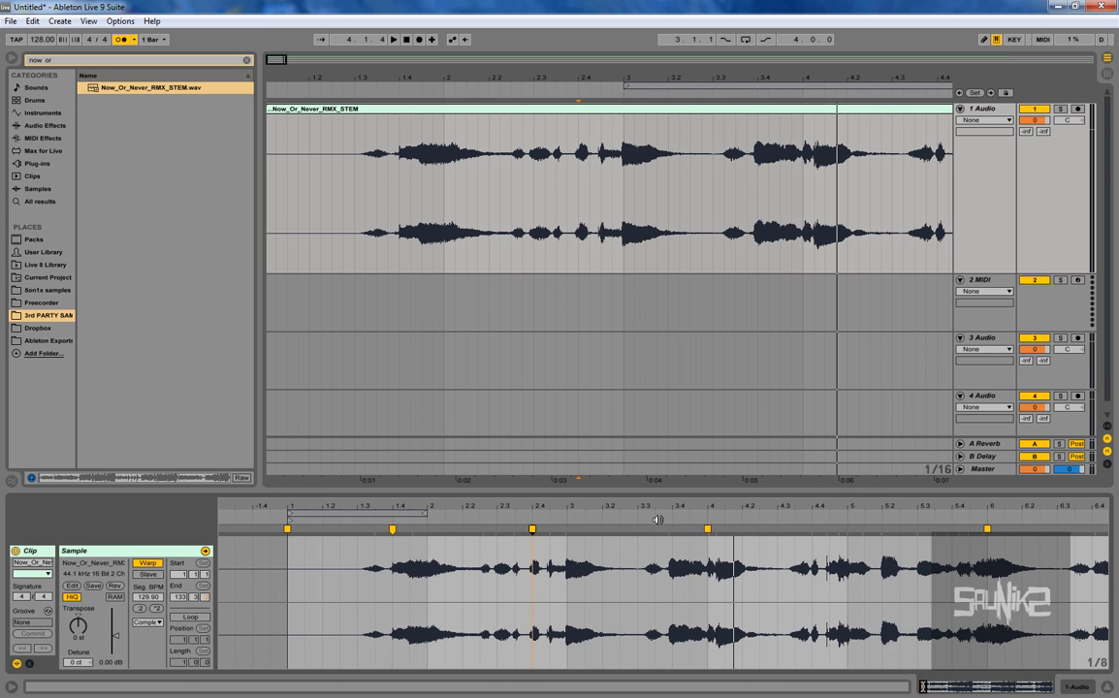
left_click_drag(713, 515, 708, 490)
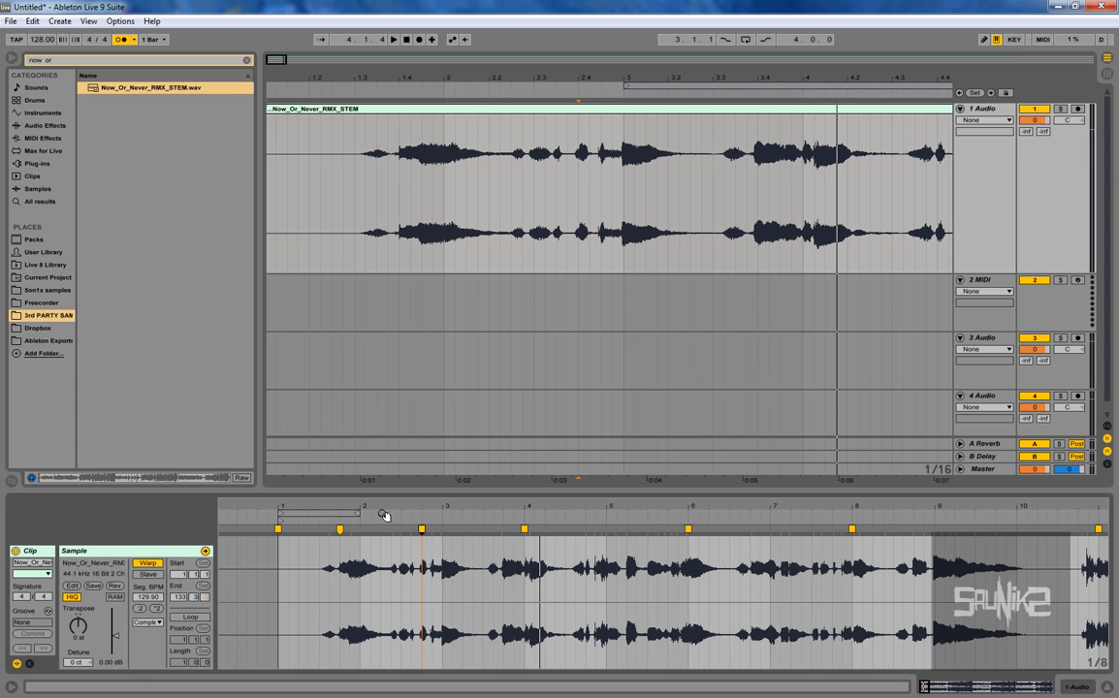
left_click_drag(333, 517, 328, 550)
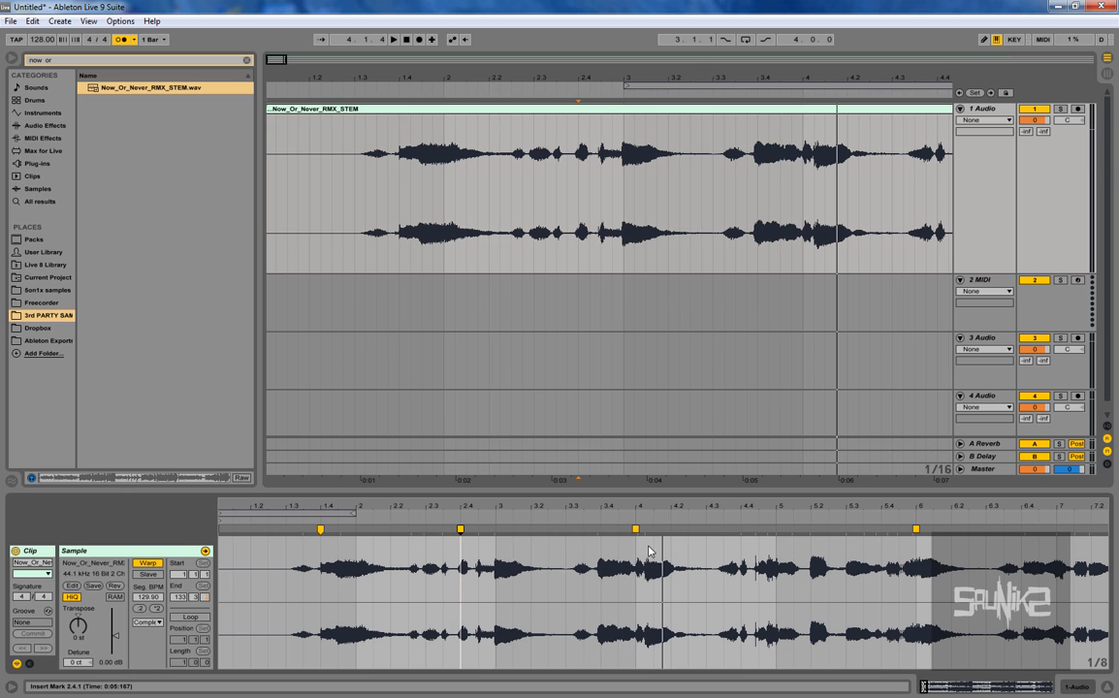
left_click_drag(700, 513, 685, 482)
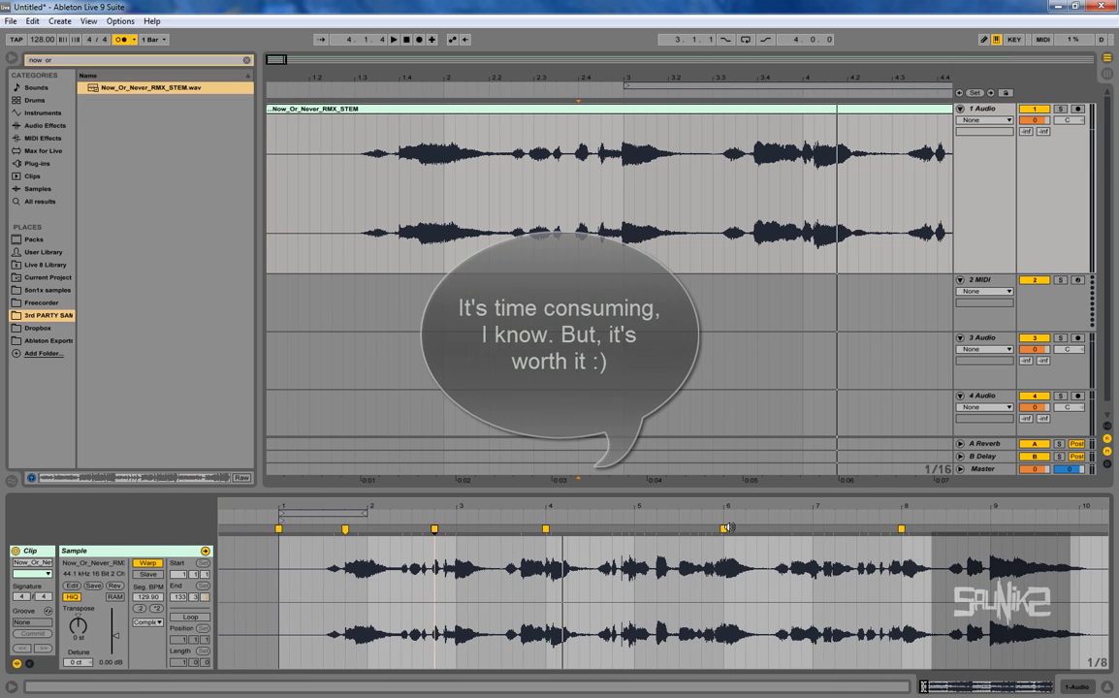
left_click_drag(725, 527, 655, 517)
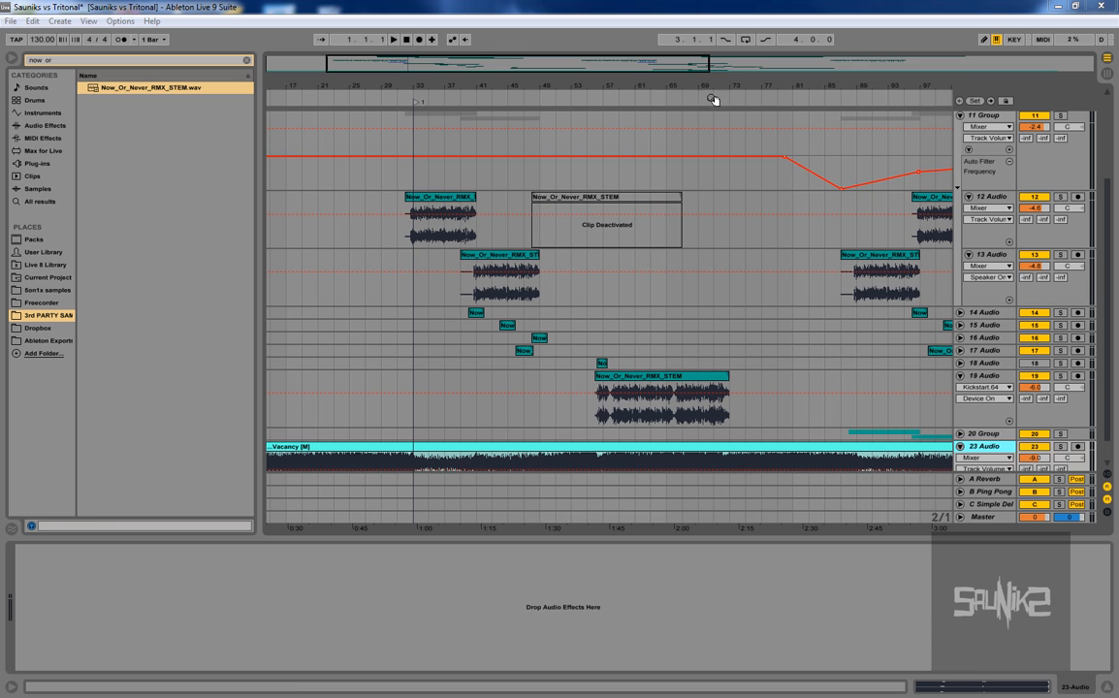
Step: Look over the full arrangement and examine the effect chain on the 19 Audio vocal track, selecting its EQ Eight
left_click_drag(712, 92, 699, 33)
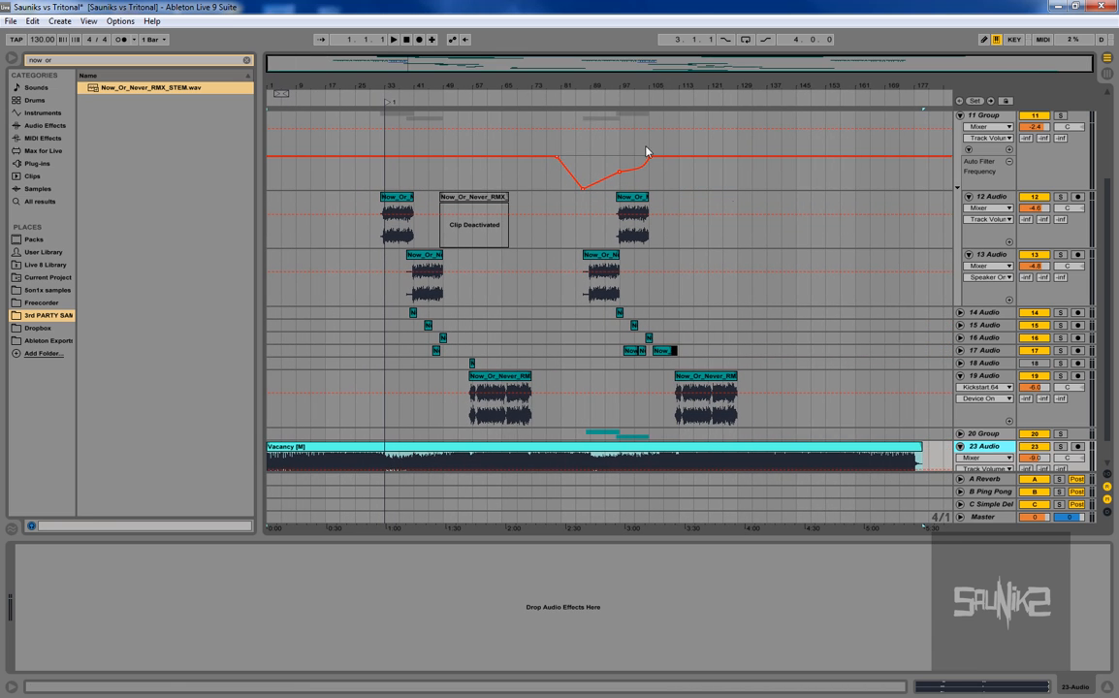
scroll(703, 213, "down", 2)
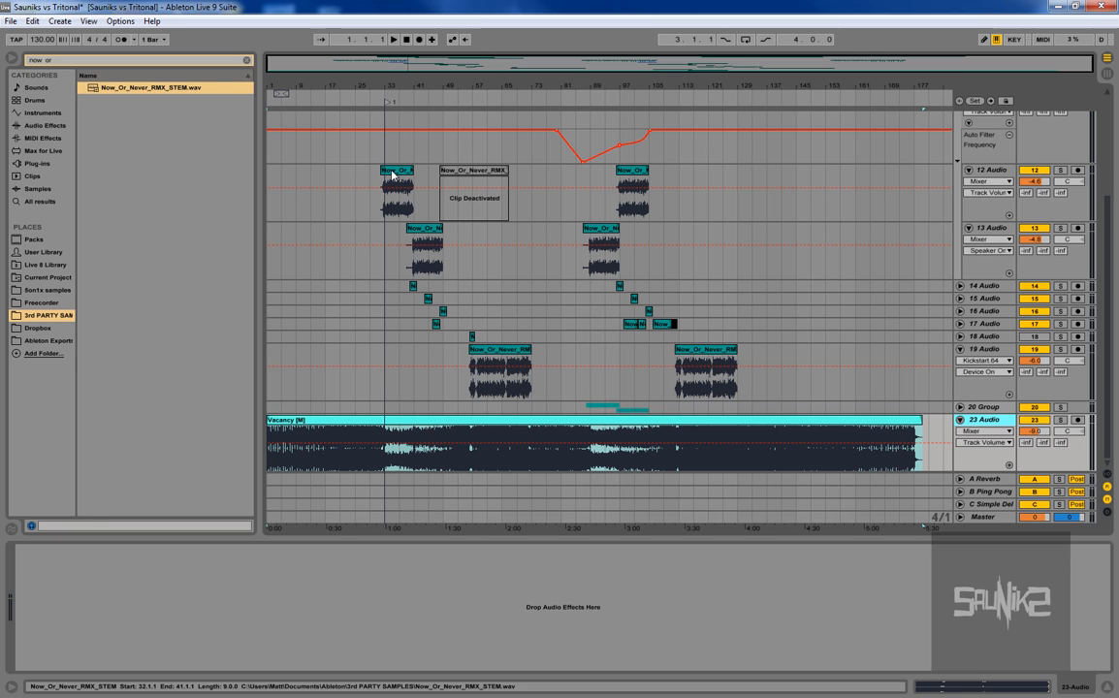
left_click_drag(421, 95, 428, 136)
scroll(563, 296, "up", 5)
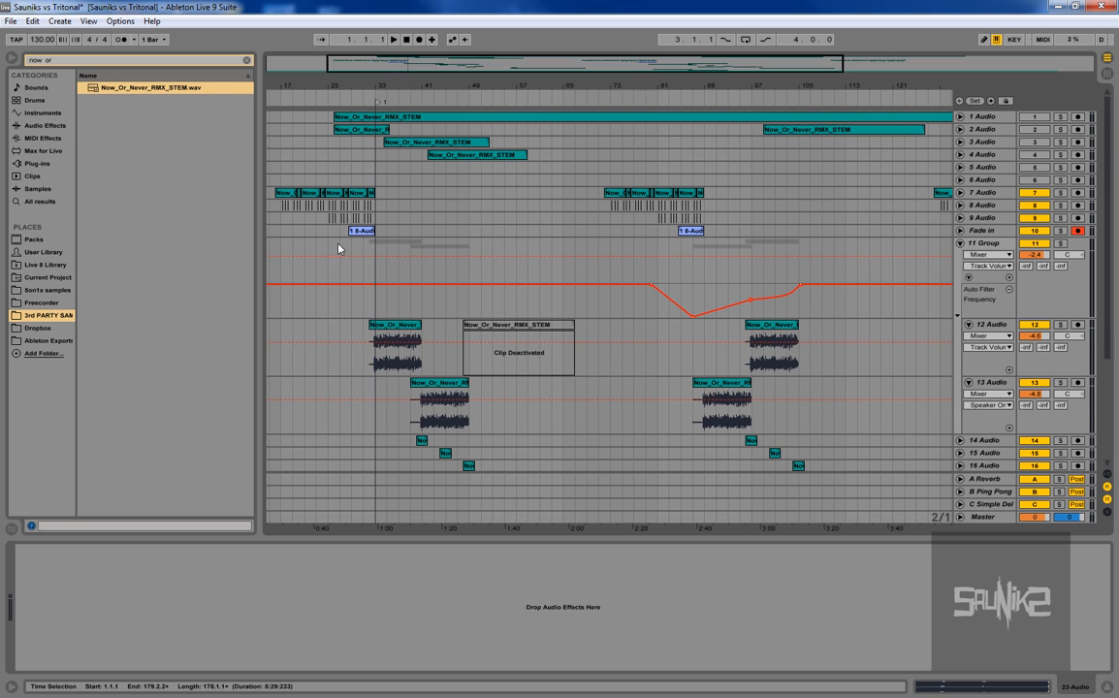
scroll(721, 335, "down", 5)
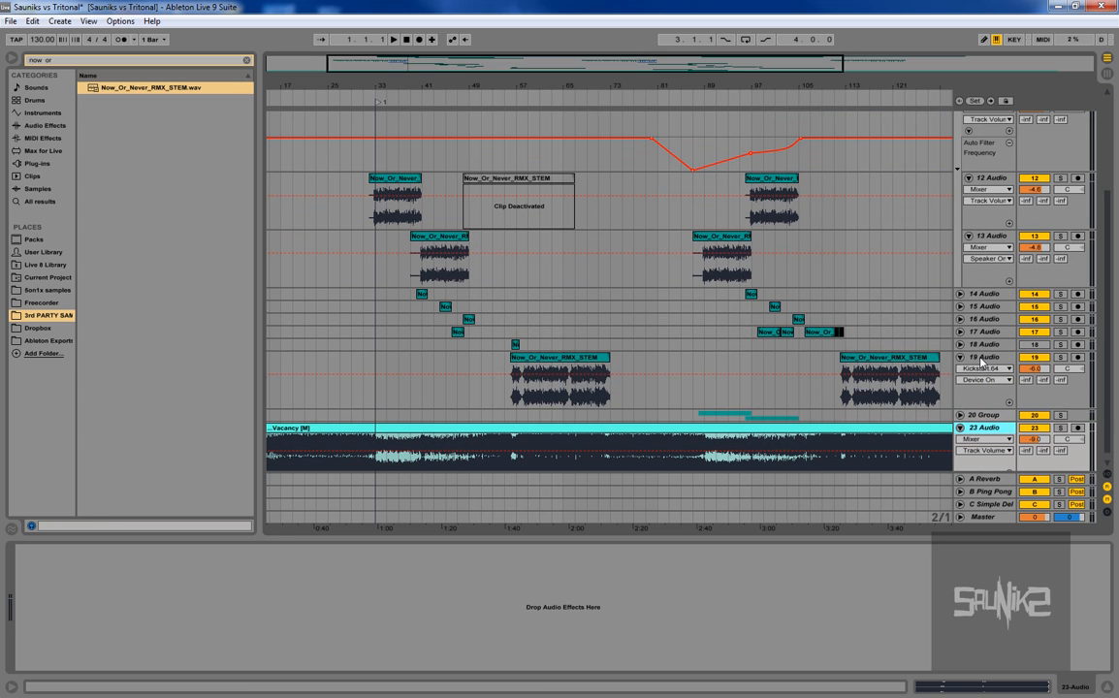
left_click(982, 359)
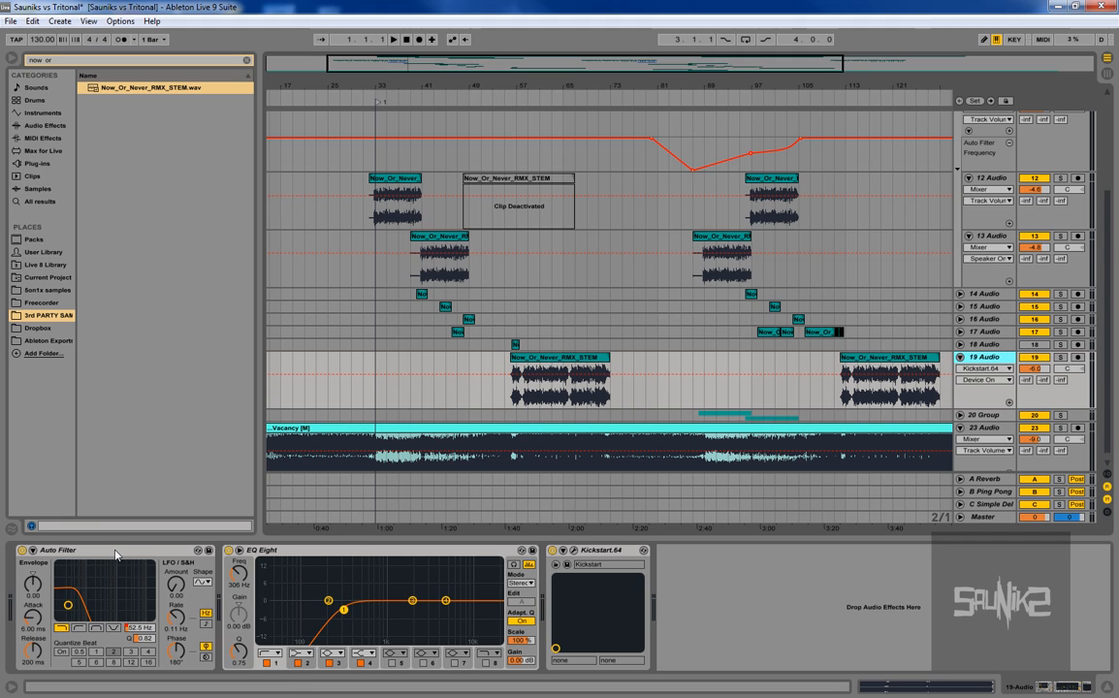
left_click(340, 569)
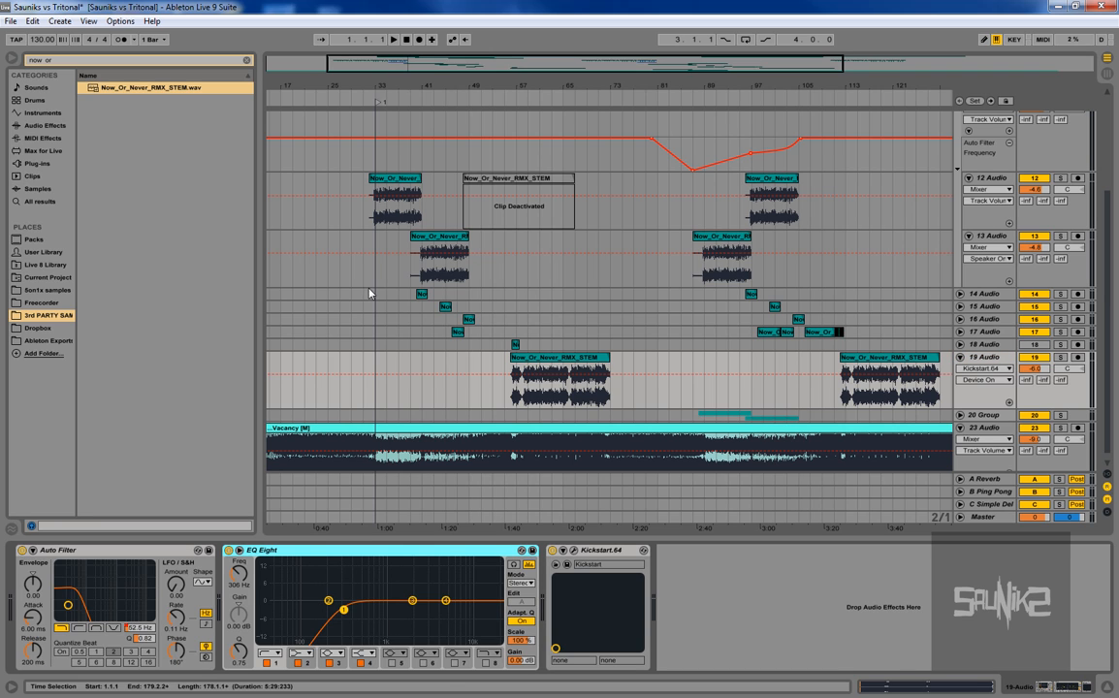
Step: Check the 13 Audio track for effects and examine the EQ Eight and Auto Filter on the 11 Group
left_click(1009, 242)
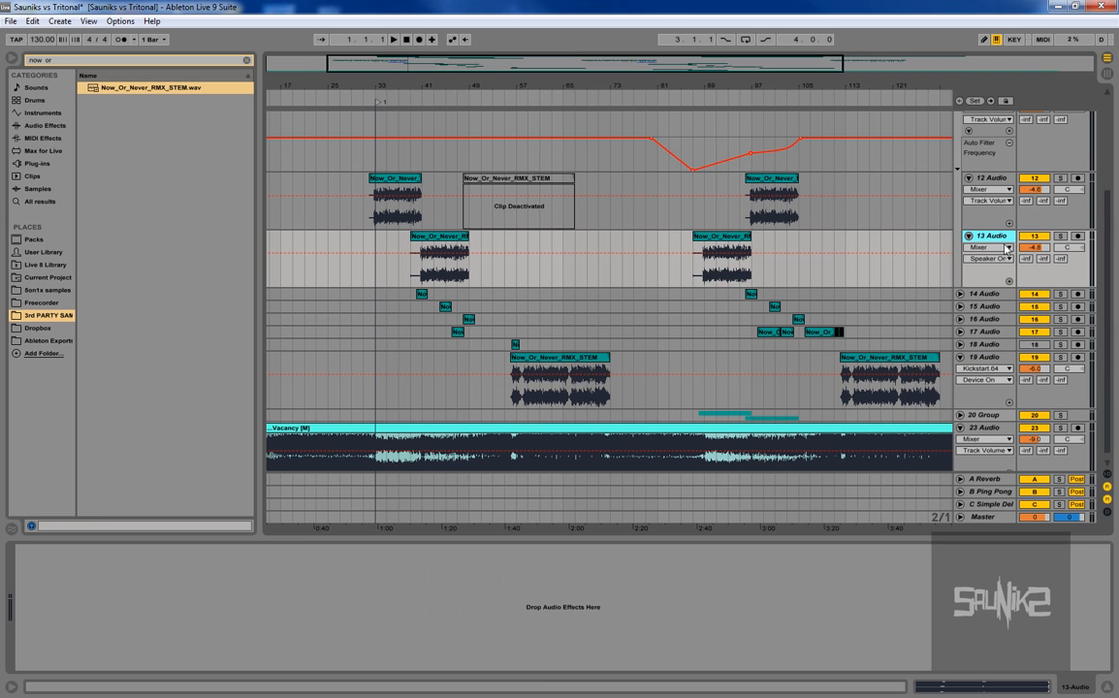
scroll(987, 160, "up", 2)
left_click(989, 153)
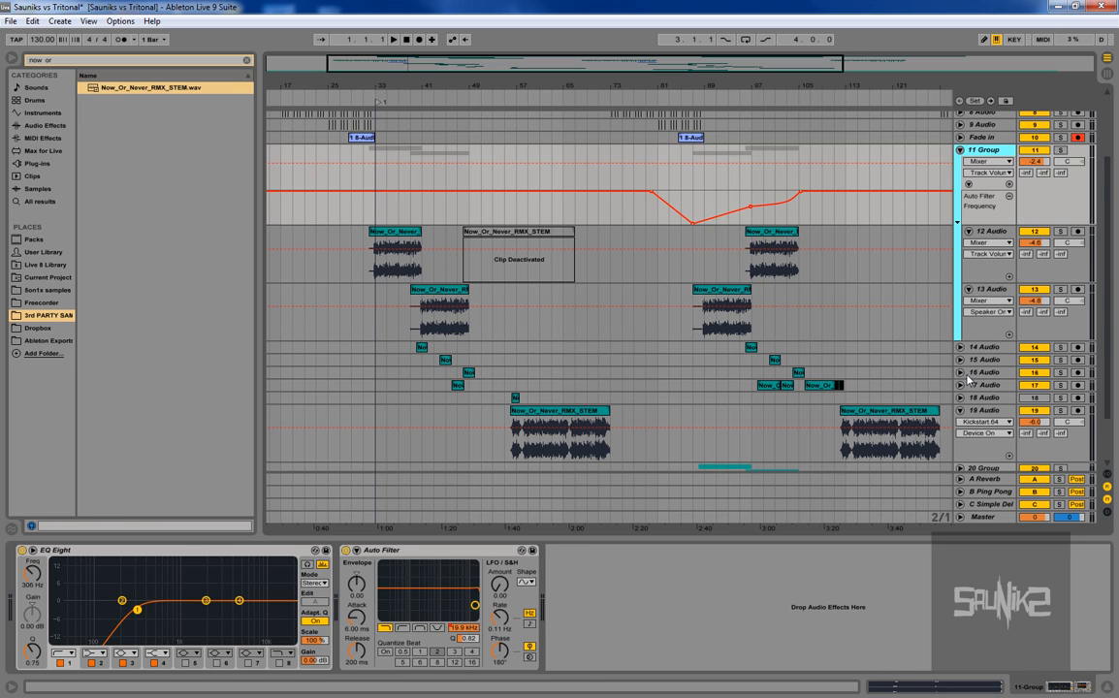
Step: Open the Kickstart plug-in window on the 19 Audio track to view its sidechain curve and mix, and close it
scroll(965, 388, "down", 2)
left_click(963, 406)
left_click(992, 355)
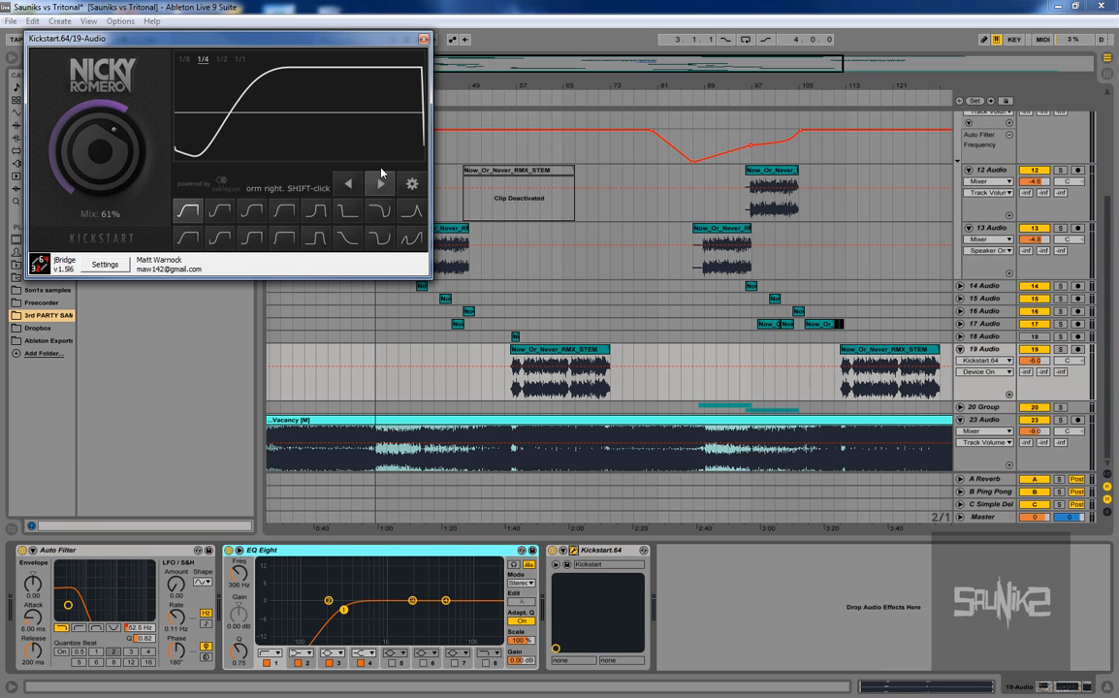
left_click(421, 42)
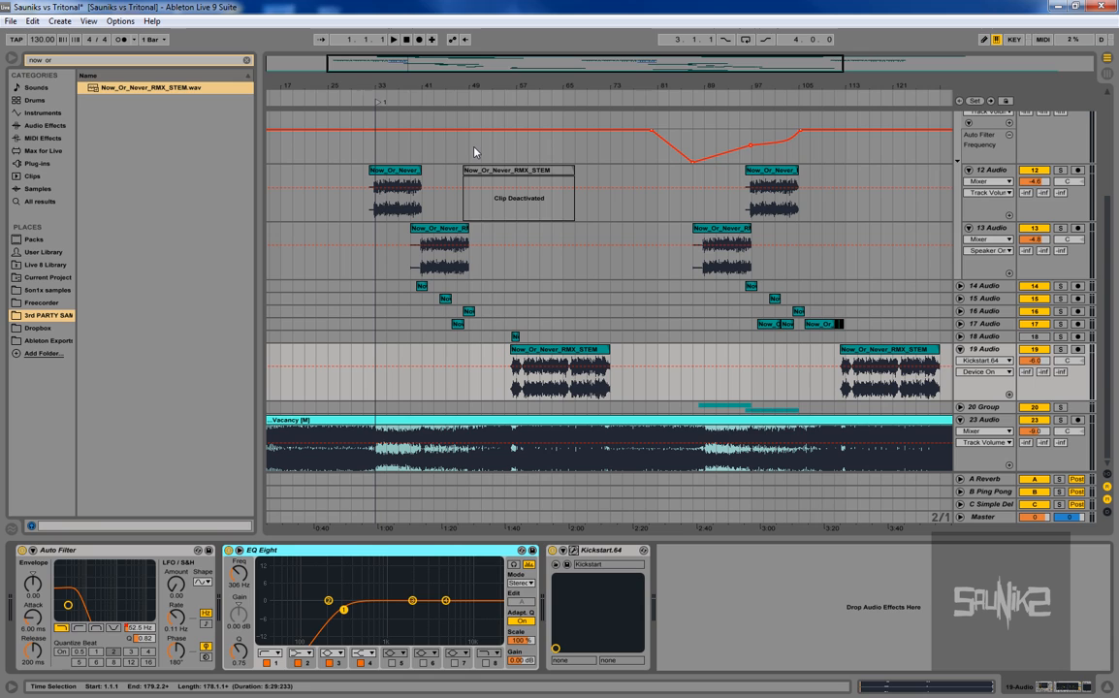
Step: Open the FabFilter Pro-L limiter on the Master track to view its settings, and close it
left_click(985, 517)
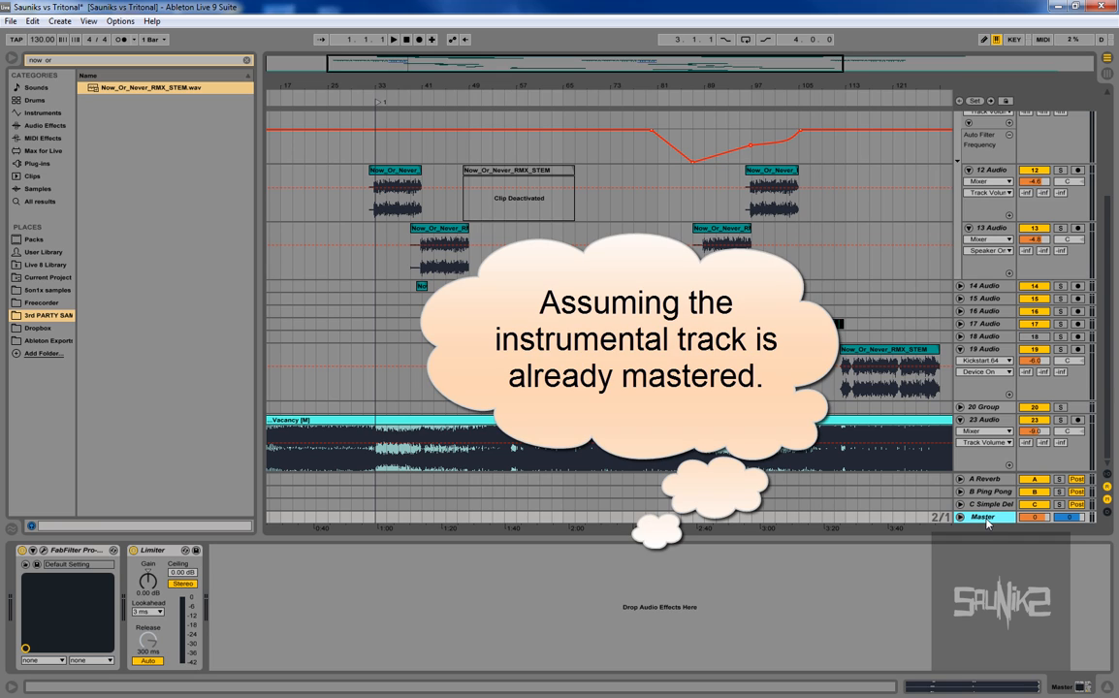
left_click(44, 551)
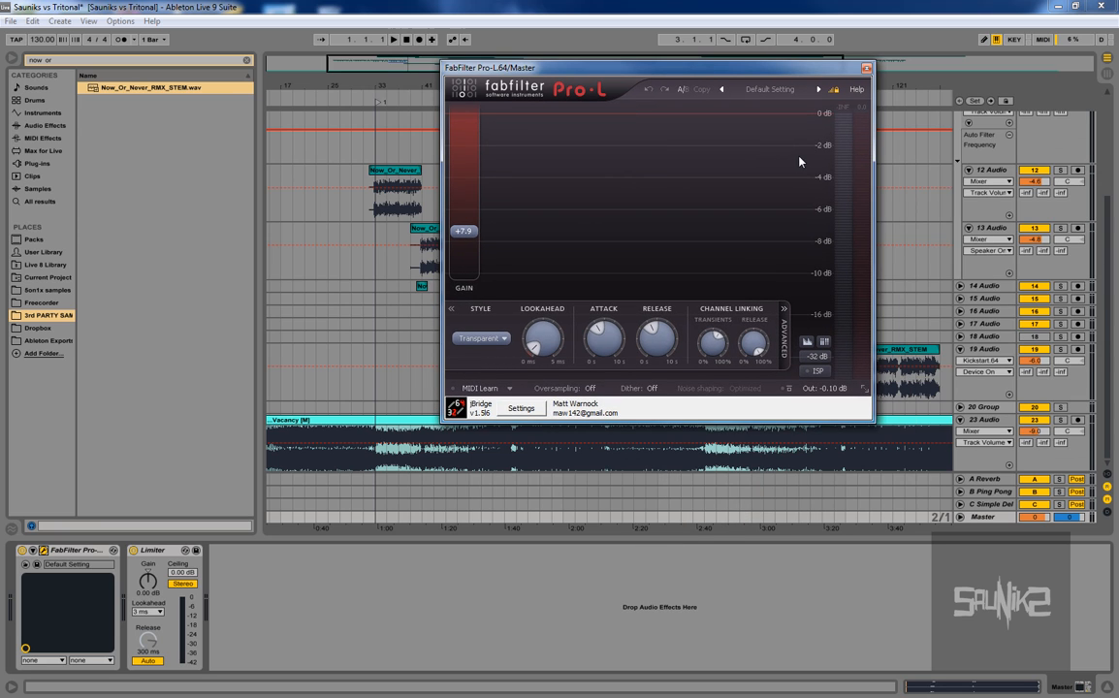
left_click(866, 68)
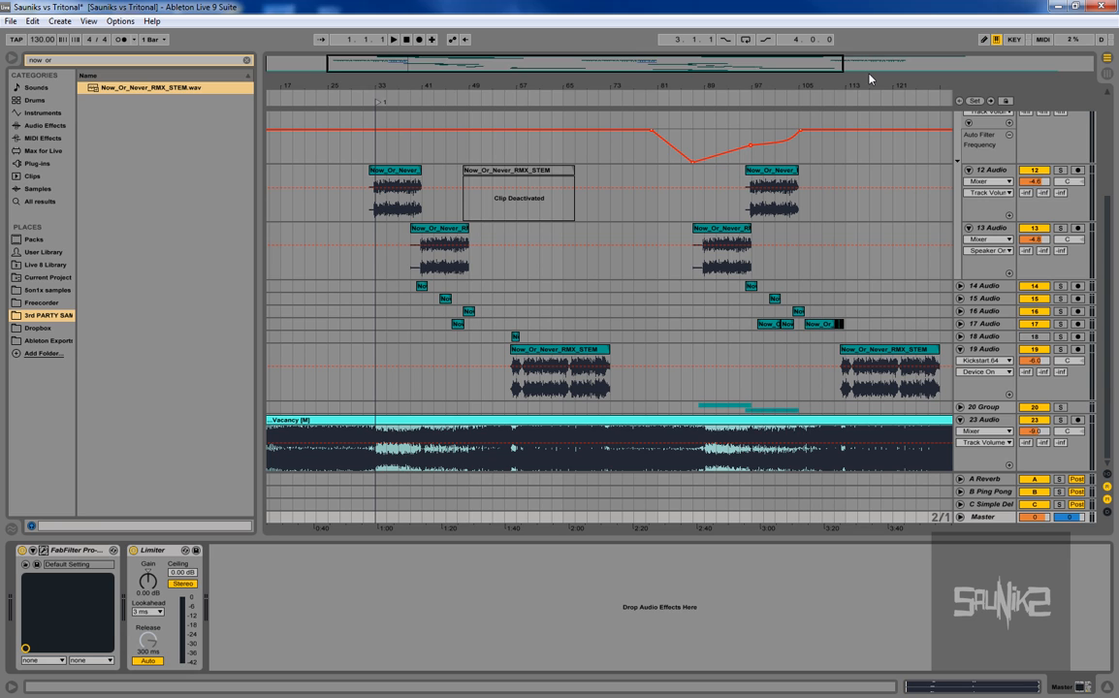
Step: Try placing a copy of 12 Audio's first vocal clip in 7 Audio's first Session slot, delete it, and return to the Arrangement
scroll(524, 469, "up", 1)
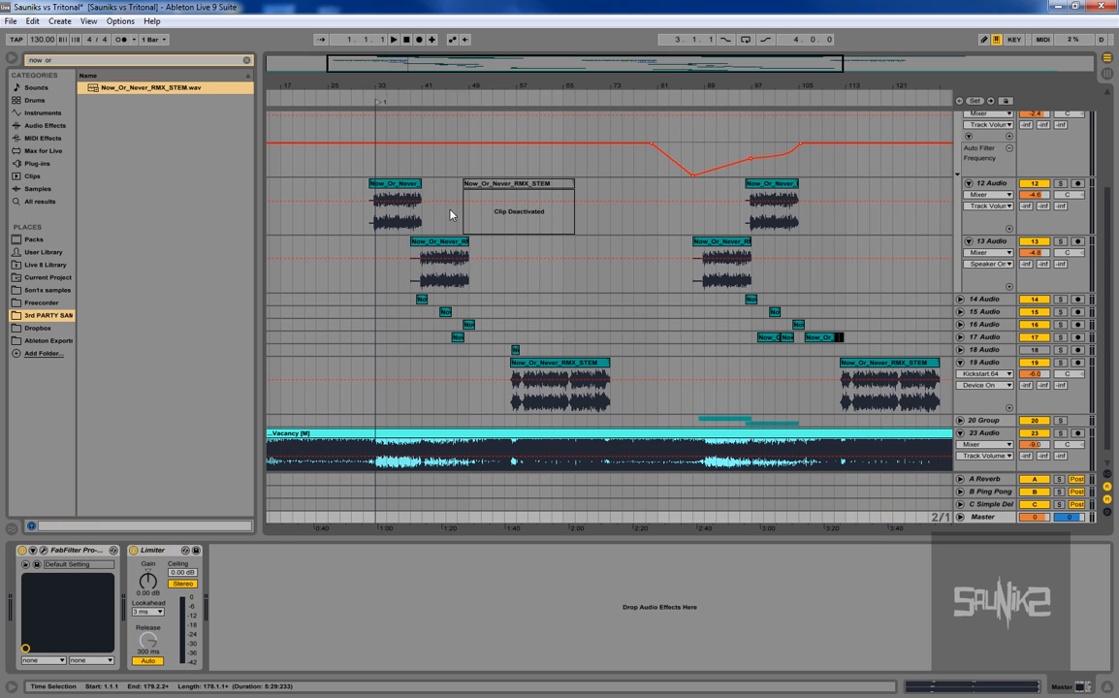
left_click(406, 189)
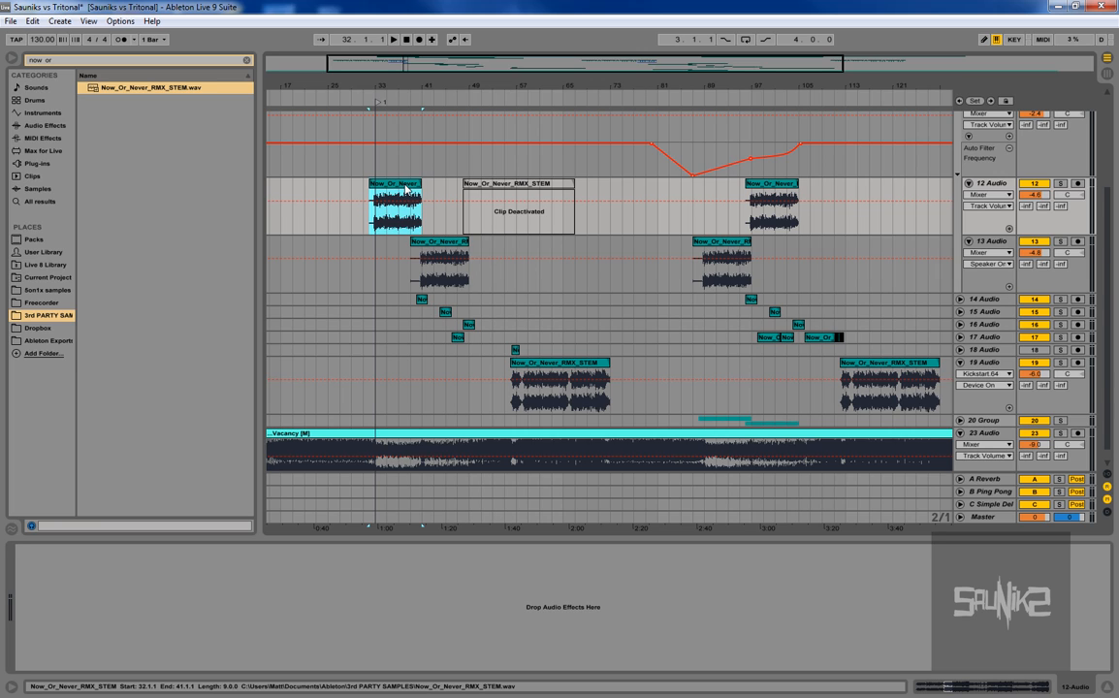
key("Tab")
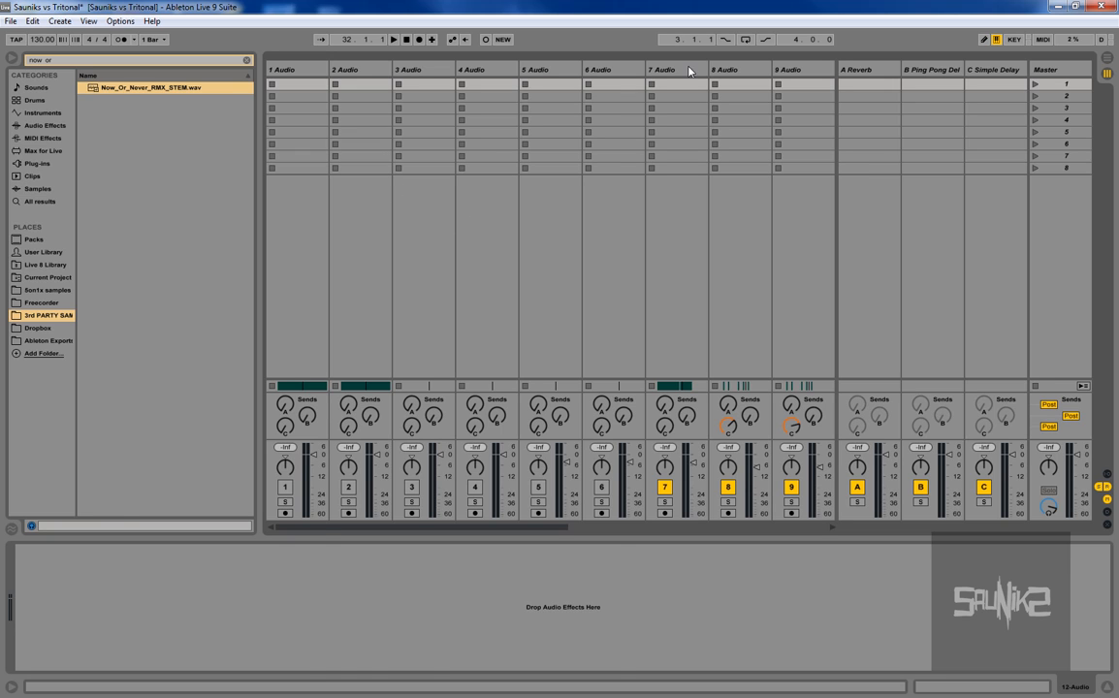
left_click(677, 86)
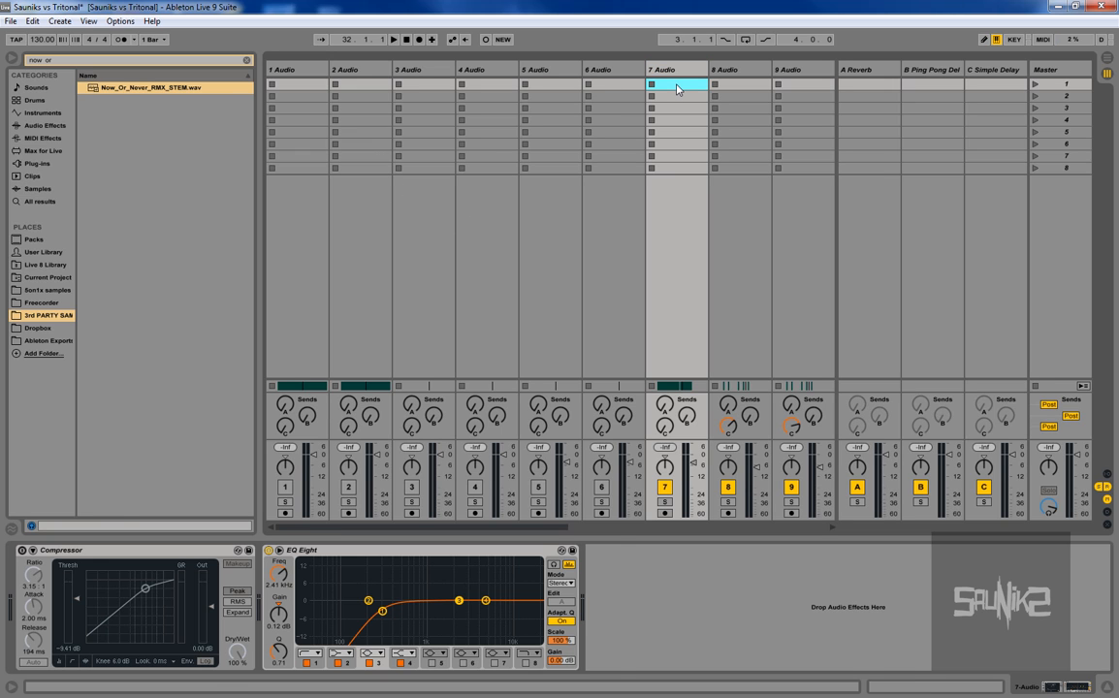
key("ctrl+v")
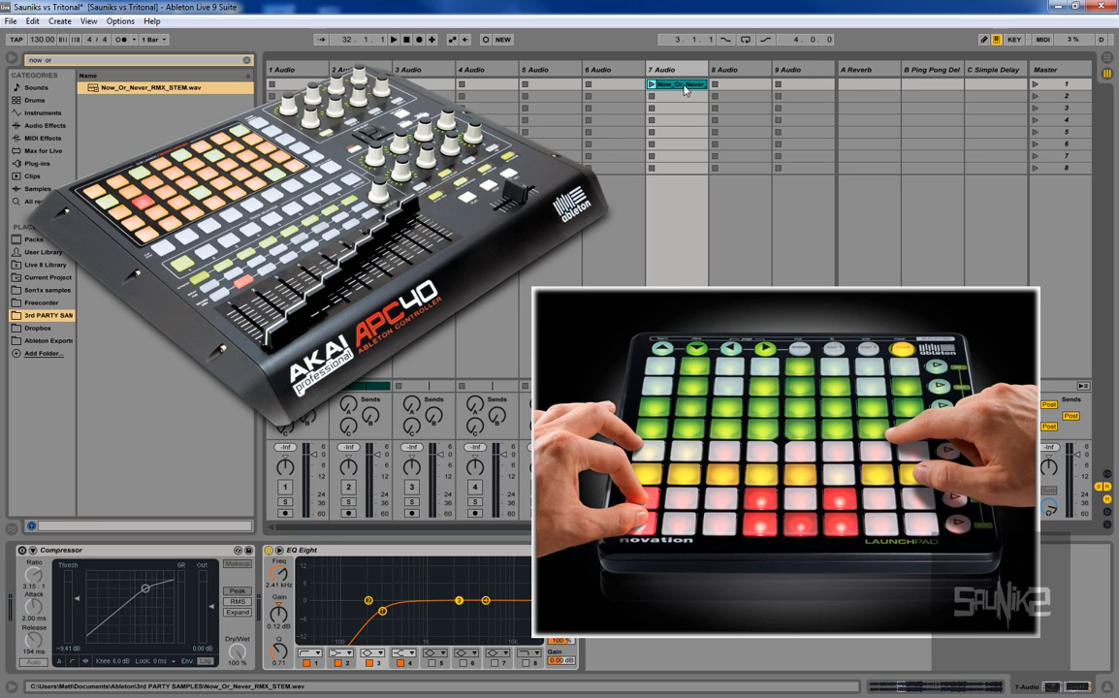
key("Delete")
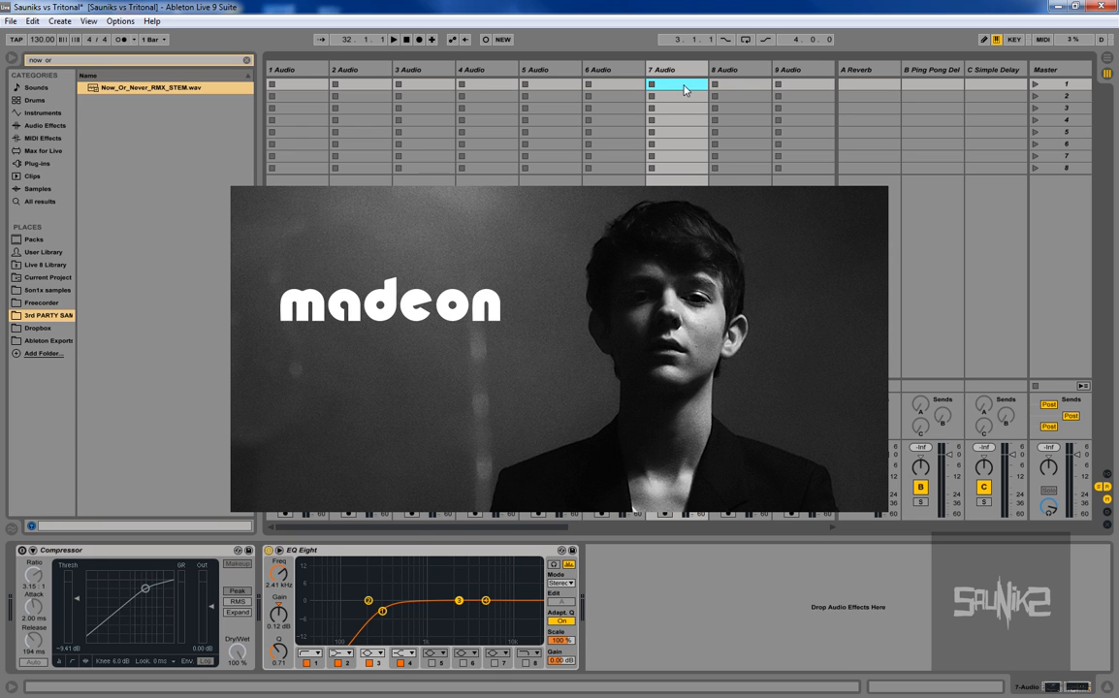
key("Tab")
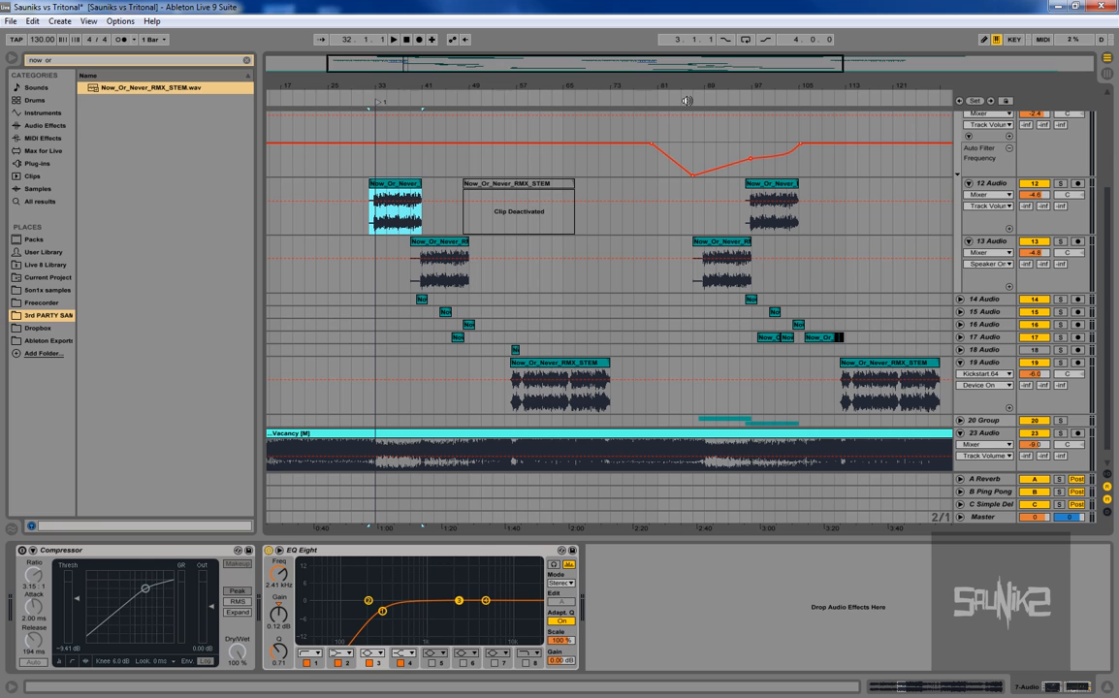
Step: Fold the 11 Group and show the whole arrangement from the first track and bar to the end of Vacancy
scroll(517, 178, "up", 4)
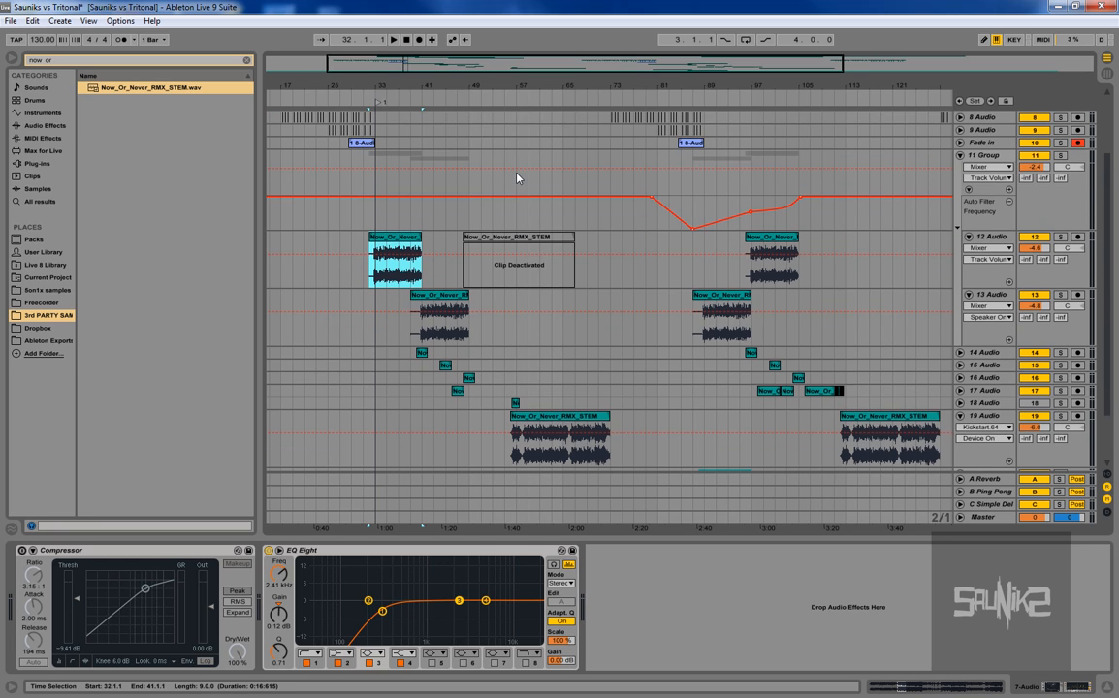
scroll(517, 178, "up", 2)
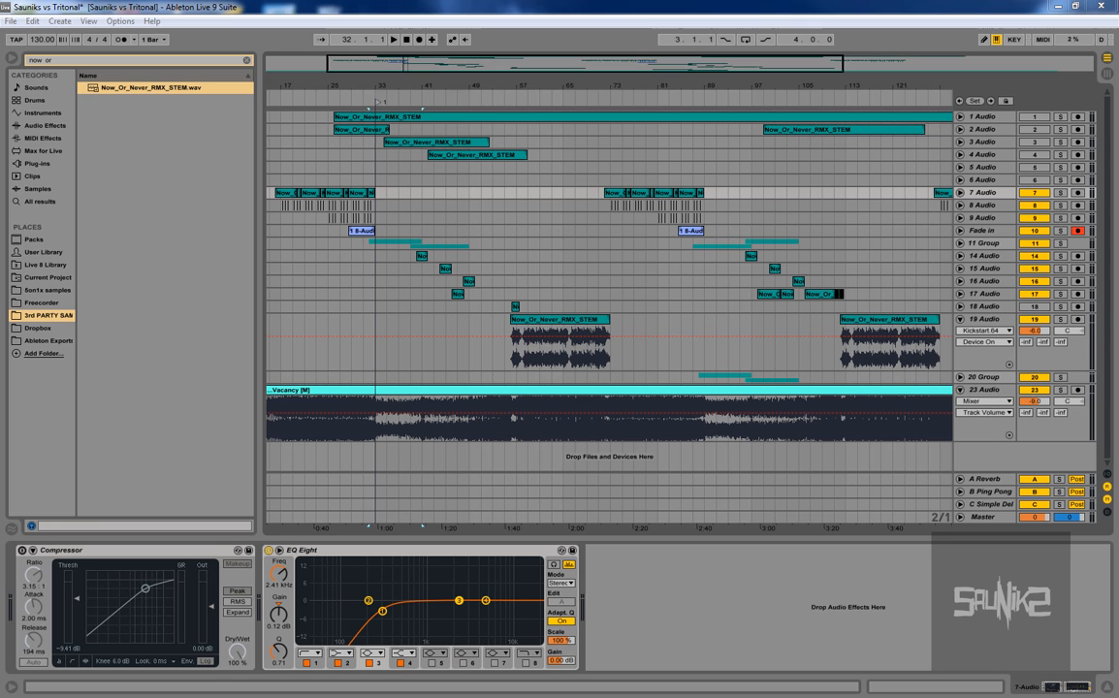
left_click(742, 86)
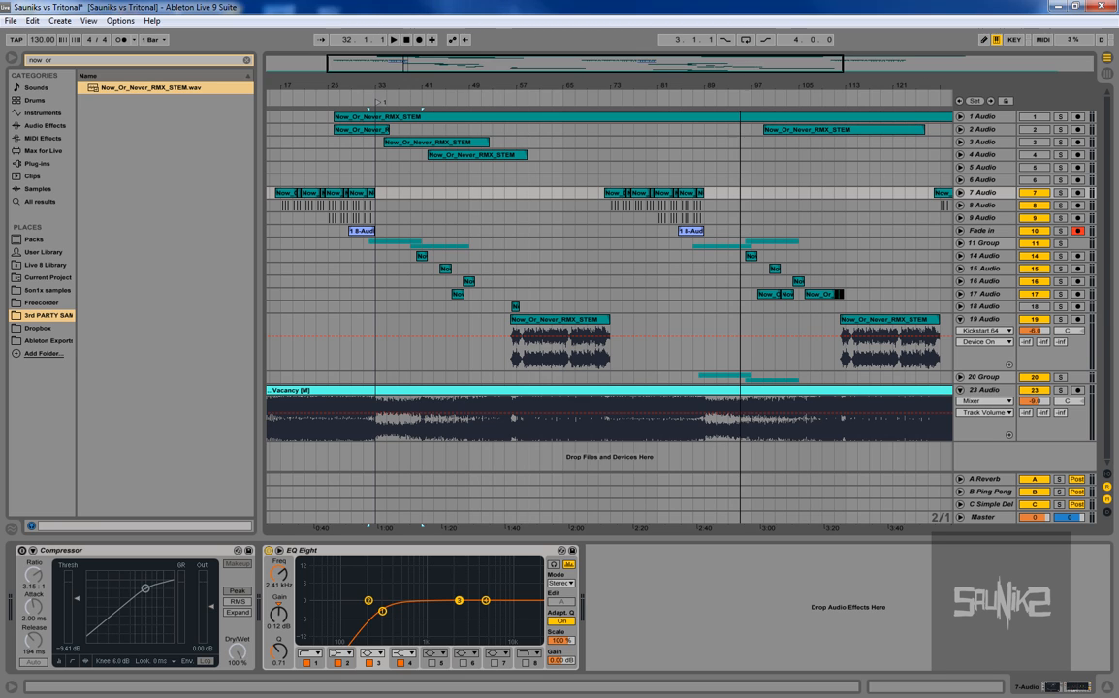
left_click_drag(741, 86, 613, 85)
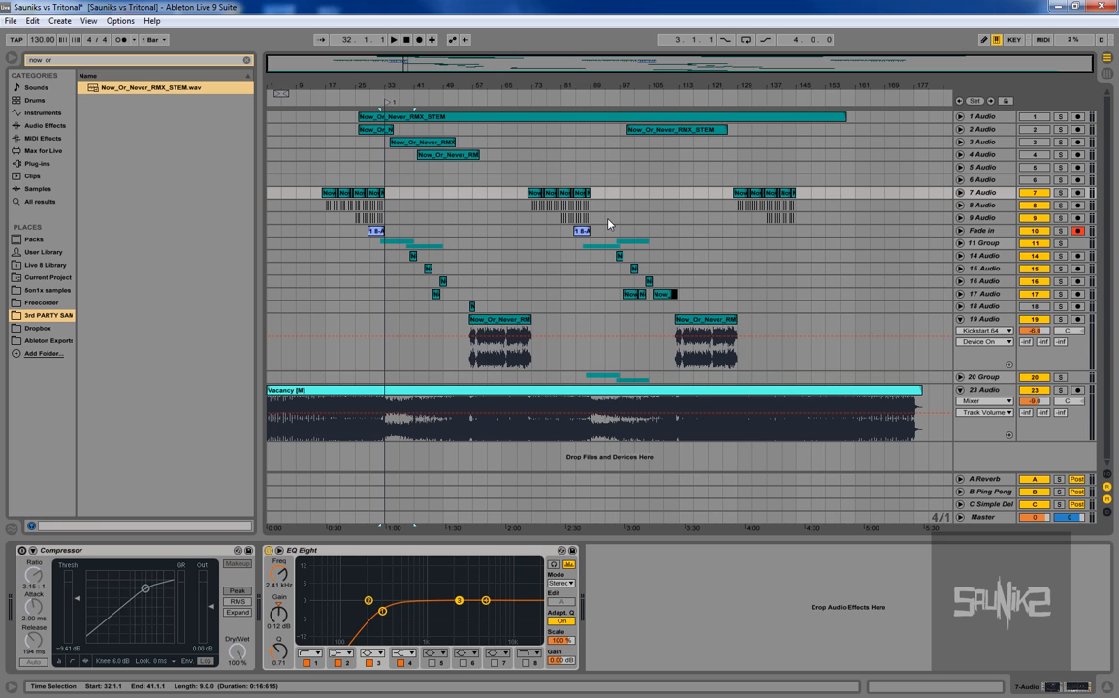